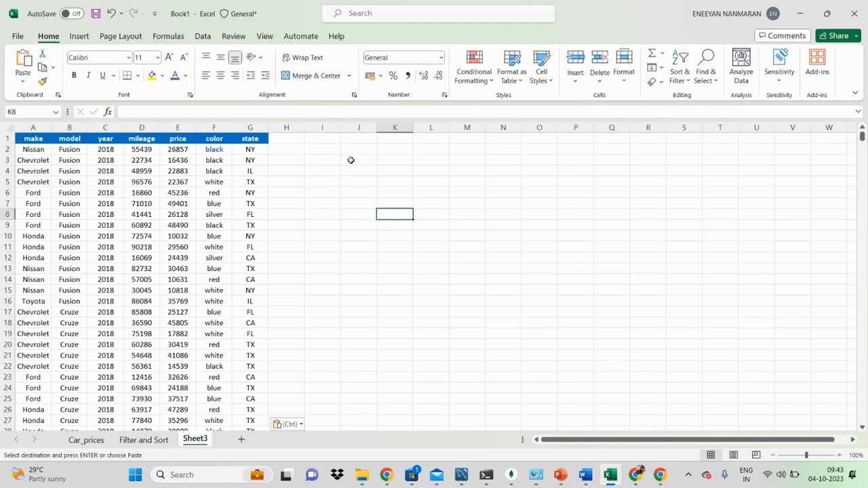
# Rename the Sheet3 worksheet as car.
pyautogui.click(351, 160)
pyautogui.click(194, 440)
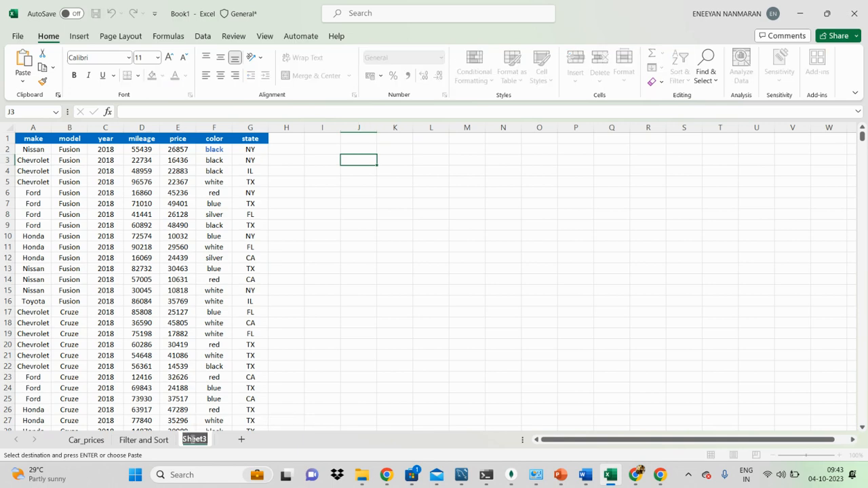
pyautogui.write('aar')
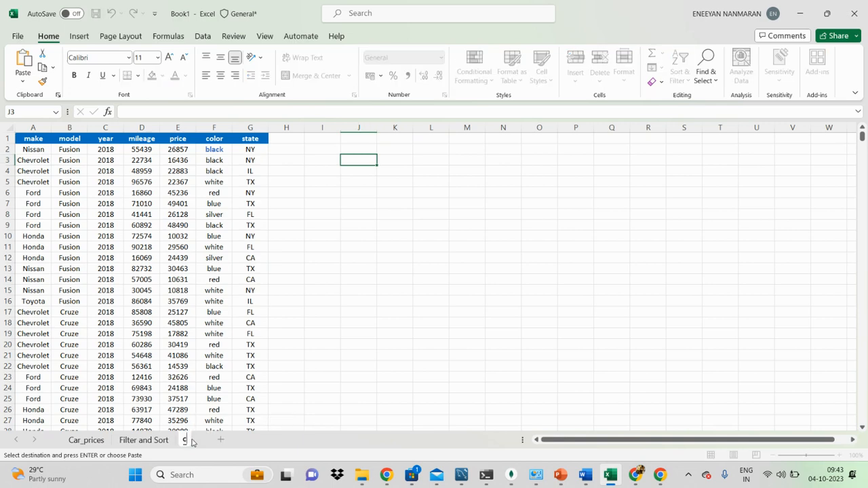
pyautogui.press('Return')
# Review the sample entries under make, model, year, mileage, price, color and state in the car data.
pyautogui.click(228, 421)
pyautogui.click(29, 216)
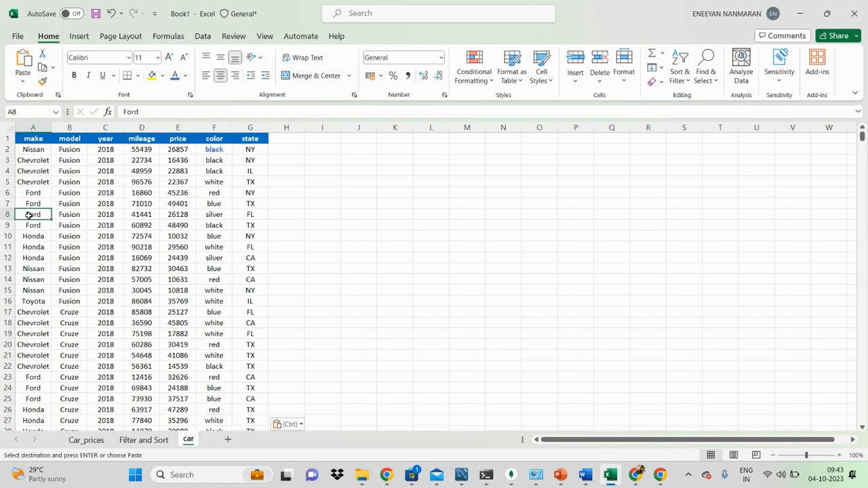
pyautogui.click(65, 163)
pyautogui.click(103, 161)
pyautogui.click(146, 149)
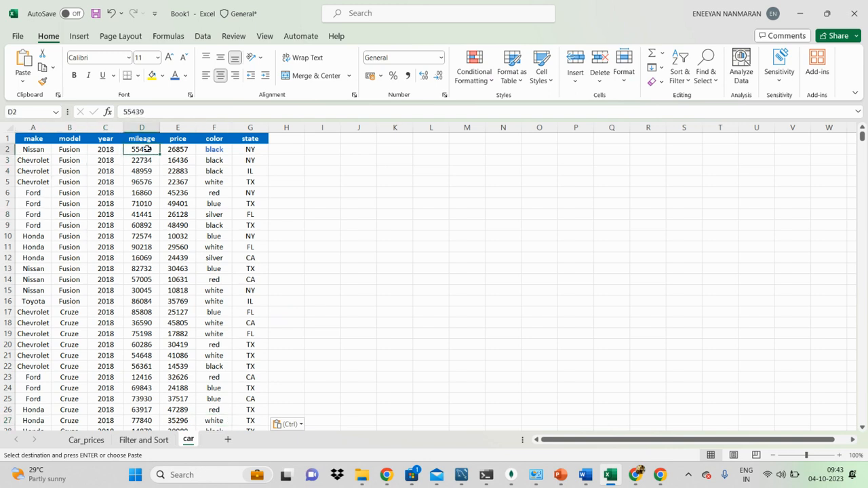
pyautogui.click(177, 148)
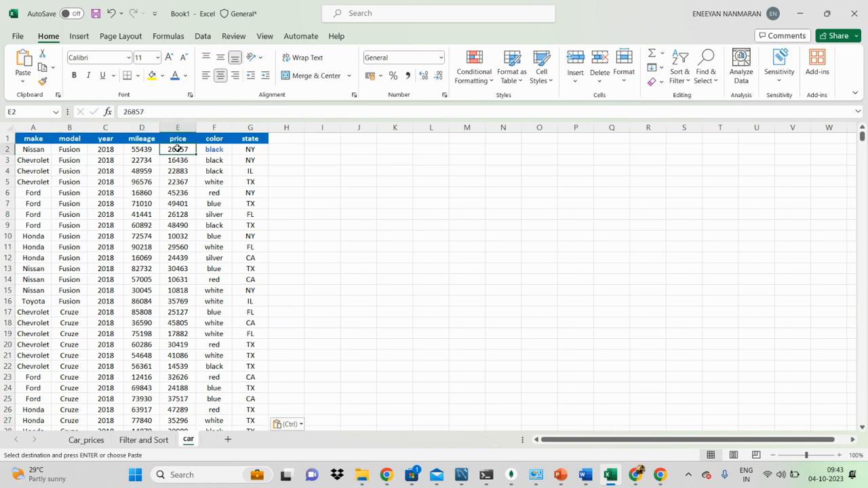
pyautogui.click(224, 149)
pyautogui.click(254, 148)
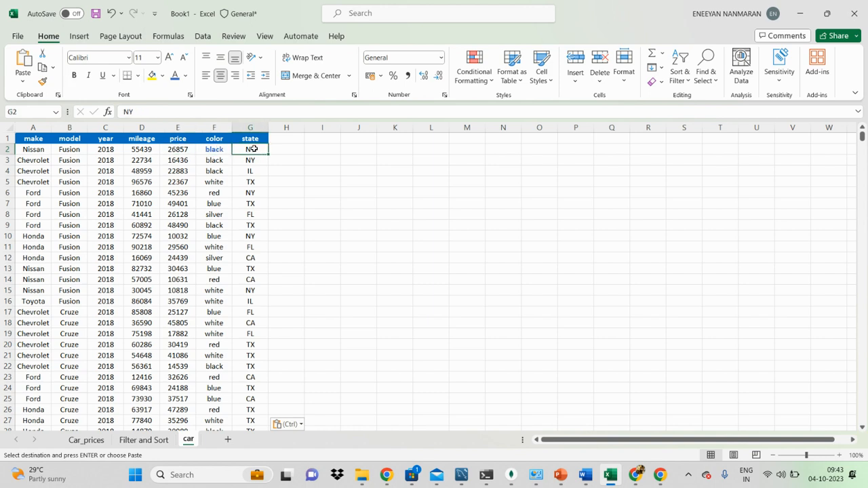
# Enter the comparison formula =C2>2015 in H2 and fill it down column H for all data rows.
pyautogui.click(291, 148)
pyautogui.write('=')
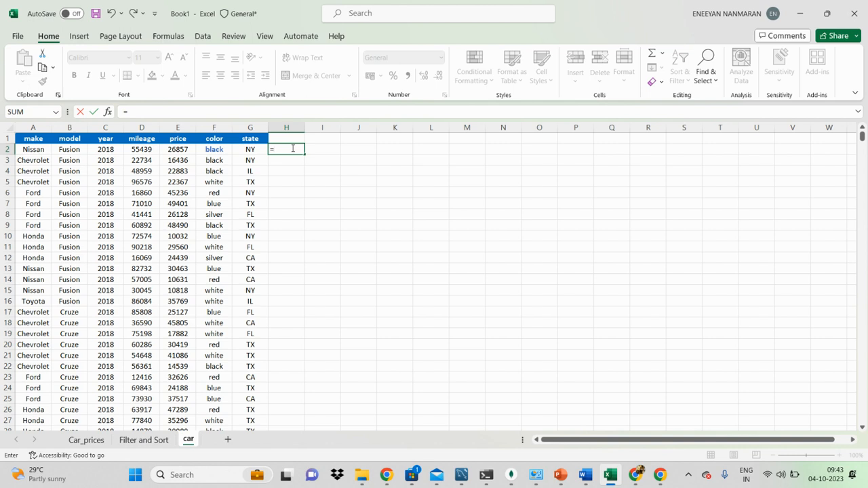
pyautogui.click(106, 149)
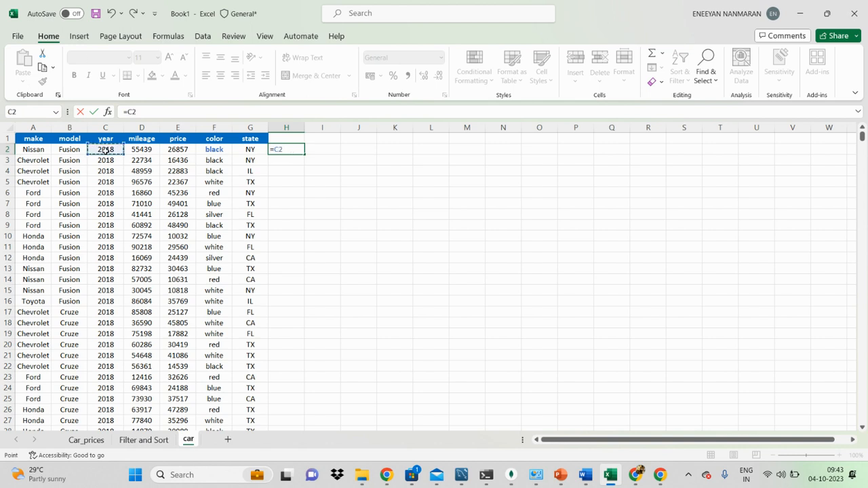
pyautogui.write('>2015')
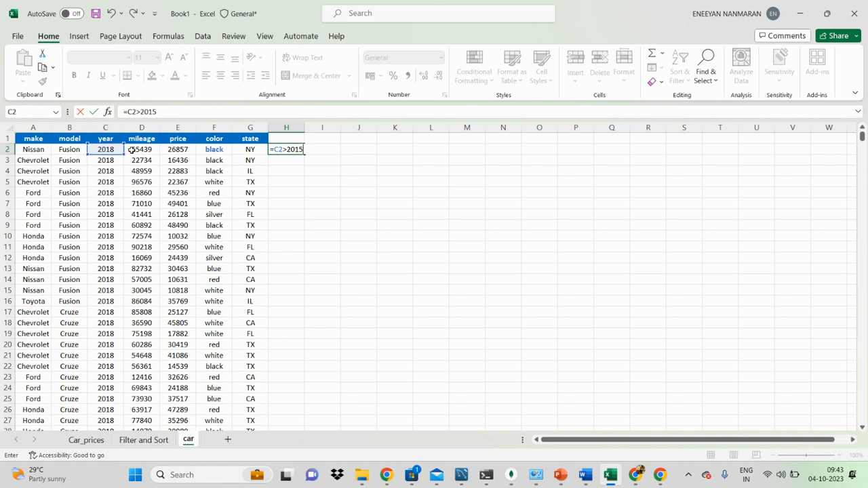
pyautogui.press('Return')
pyautogui.click(297, 148)
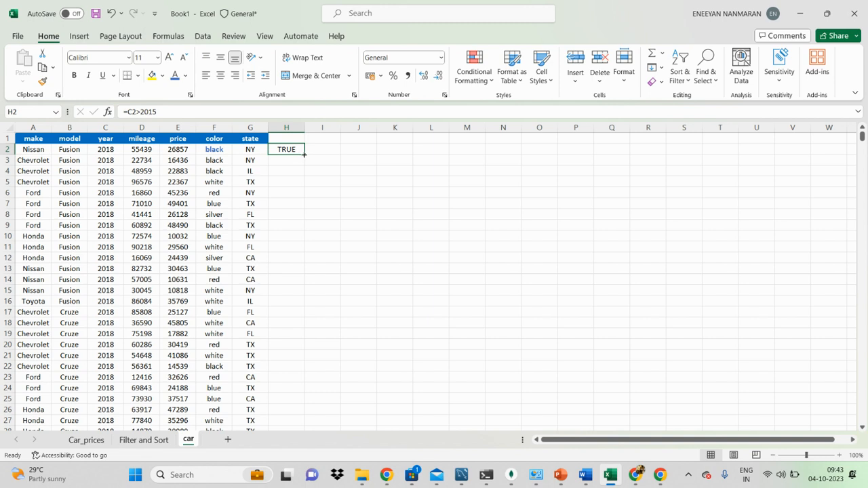
pyautogui.doubleClick(304, 155)
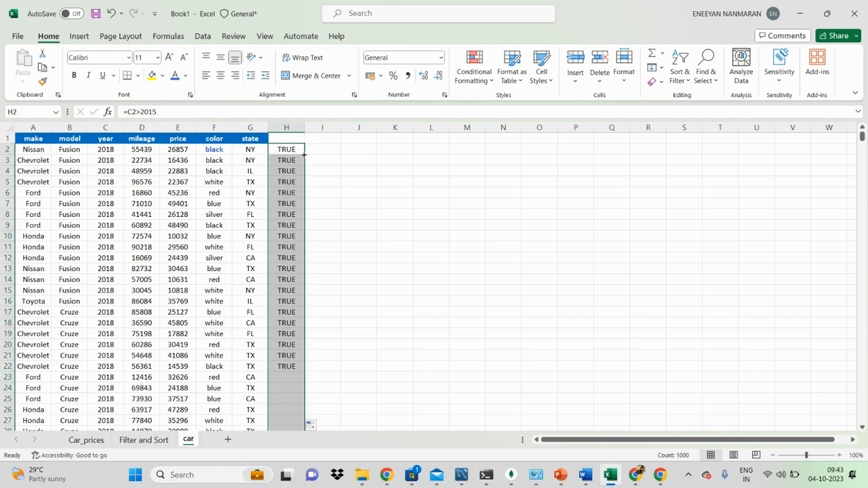
# Check the filled comparison results at the end of the data and inspect the formula in H990.
pyautogui.click(280, 277)
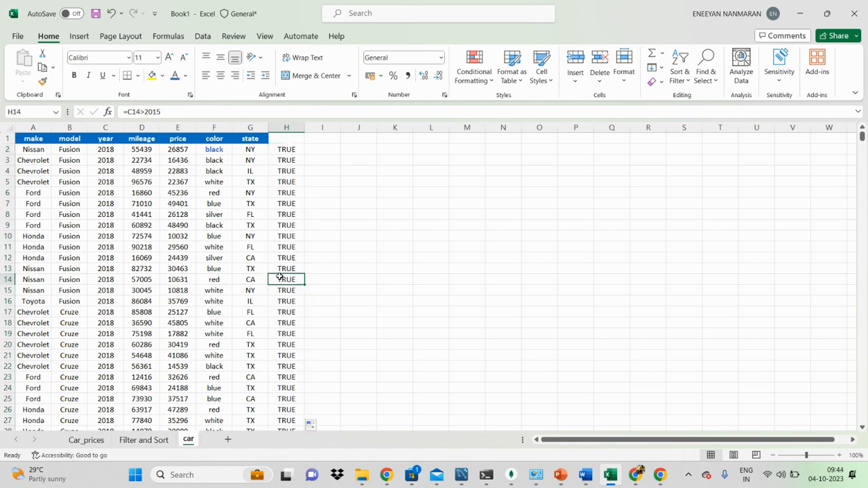
pyautogui.hotkey('ctrl', 'Down')
pyautogui.click(296, 294)
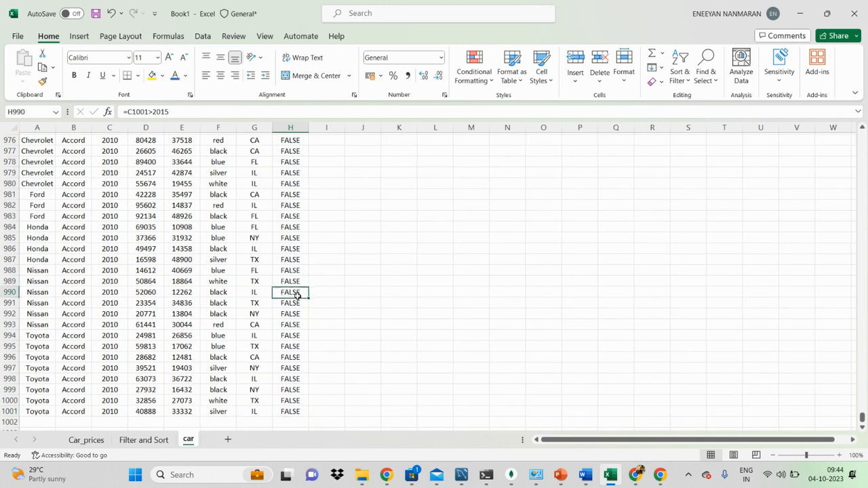
pyautogui.press('F2')
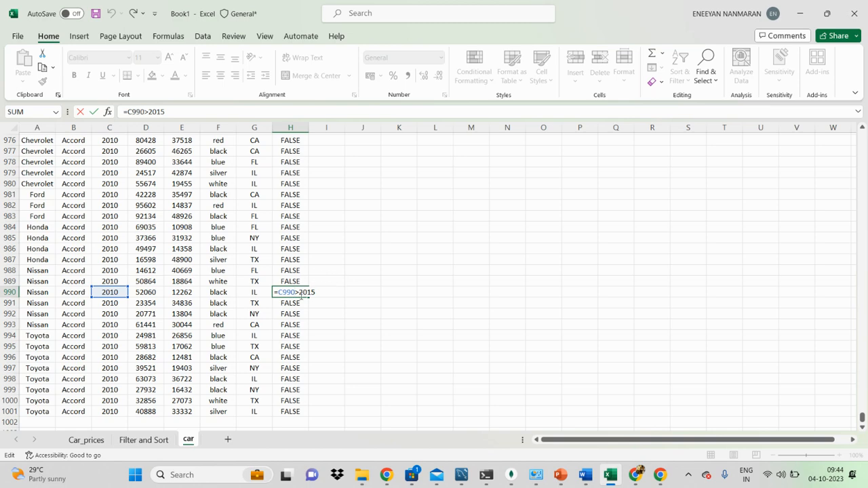
pyautogui.click(293, 263)
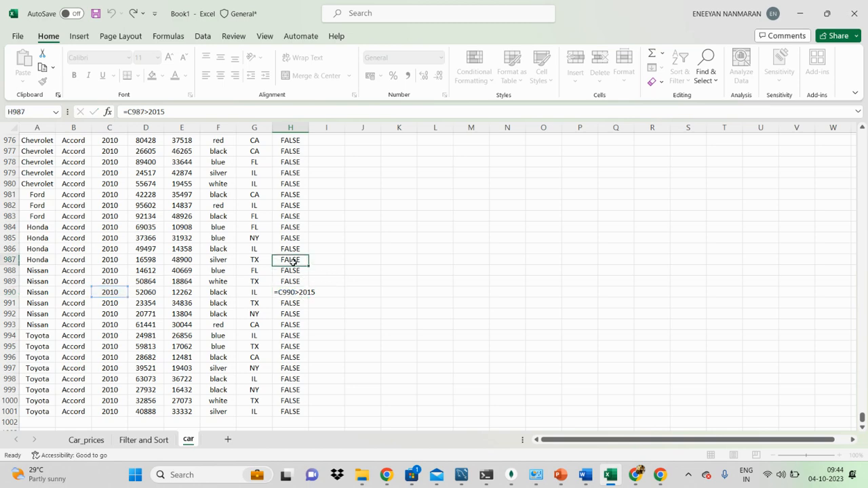
# Return to the first data row and change the formula in H2 to =C2>=2015.
pyautogui.hotkey('ctrl', 'Up')
pyautogui.scroll(1, 288, 172)
pyautogui.doubleClick(290, 151)
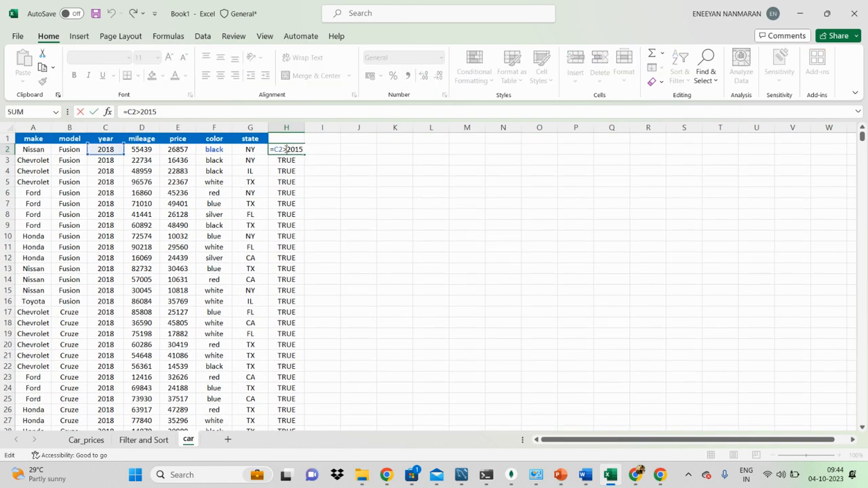
pyautogui.write('=')
pyautogui.press('Return')
# Change the comparison operator in H2 so the formula reads =C2<=2015.
pyautogui.click(286, 149)
pyautogui.doubleClick(286, 149)
pyautogui.press('BackSpace')
pyautogui.press('BackSpace')
pyautogui.write('<=')
pyautogui.press('Return')
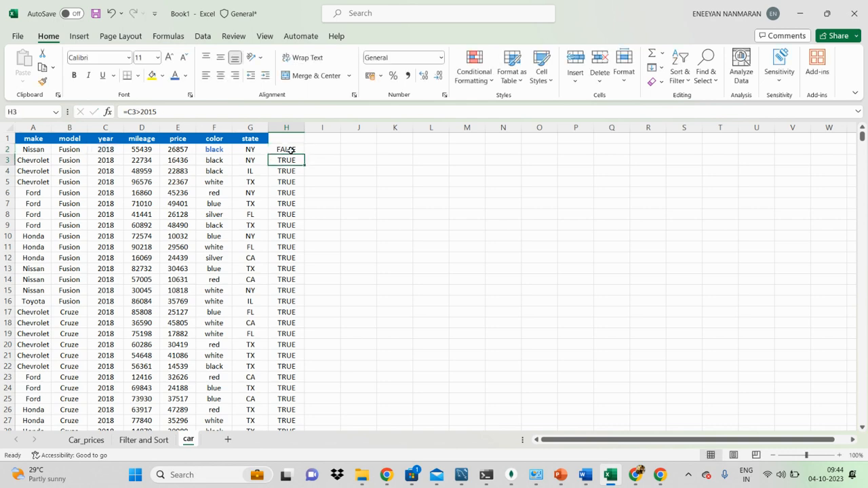
# Try the not-equal test =C2!=2015 in H2 and decline the suggested formula correction.
pyautogui.click(290, 150)
pyautogui.doubleClick(290, 150)
pyautogui.press('BackSpace')
pyautogui.press('BackSpace')
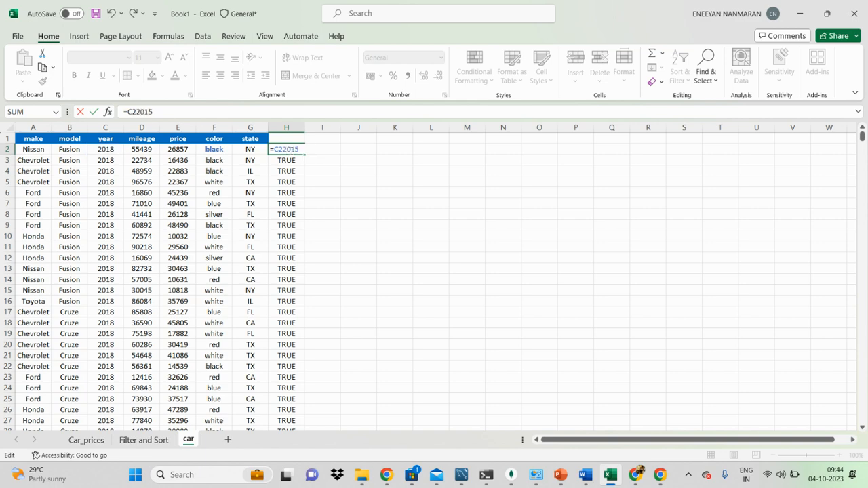
pyautogui.write('!=')
pyautogui.press('Return')
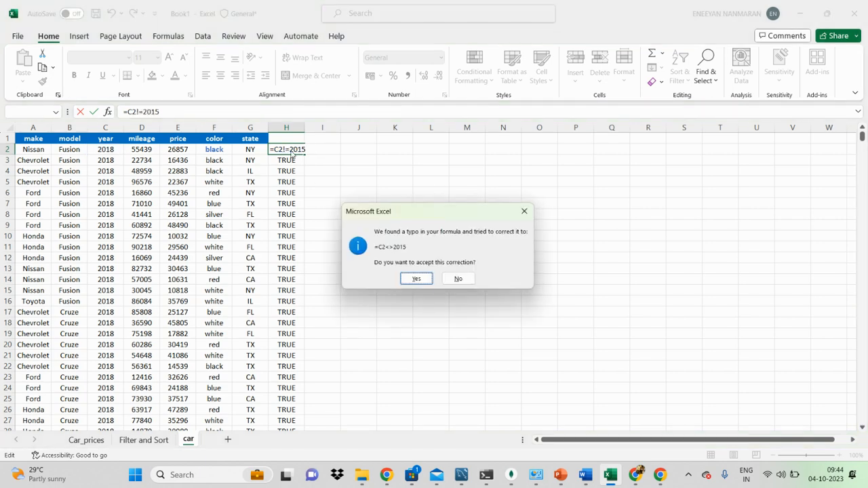
pyautogui.press('n')
pyautogui.press('Return')
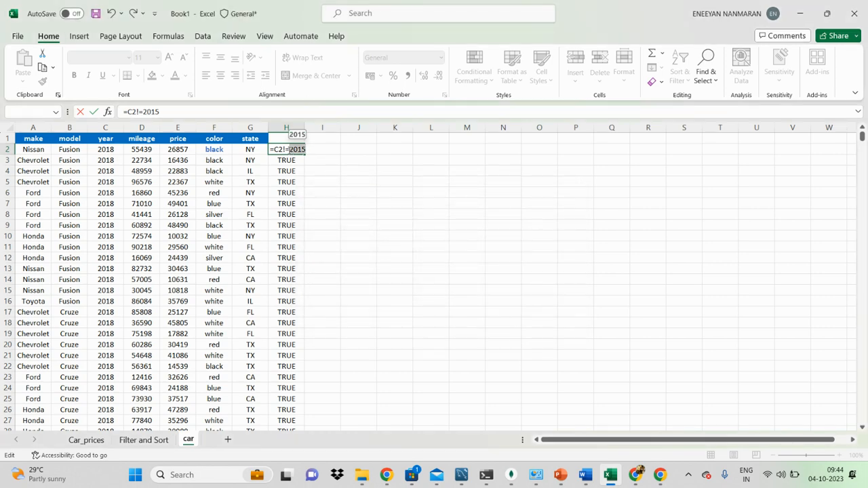
# Replace the invalid operator in H2 so the formula reads =C2<>2015.
pyautogui.press('BackSpace')
pyautogui.press('BackSpace')
pyautogui.write('<>')
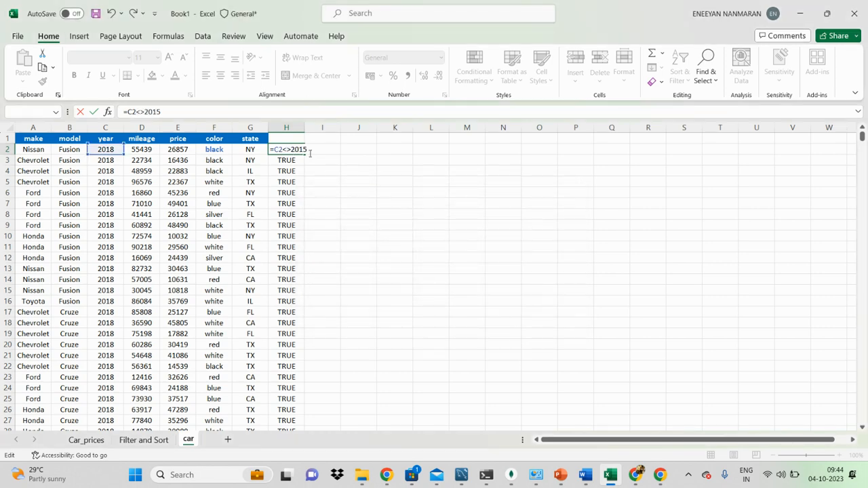
pyautogui.press('Return')
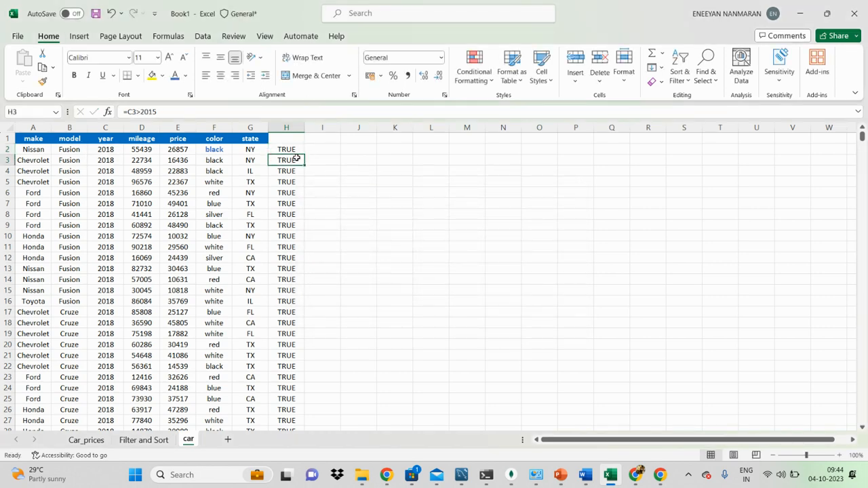
# List the comparison operators >, <, >=, <= and <> down cells R2 to R6.
pyautogui.click(452, 158)
pyautogui.click(653, 149)
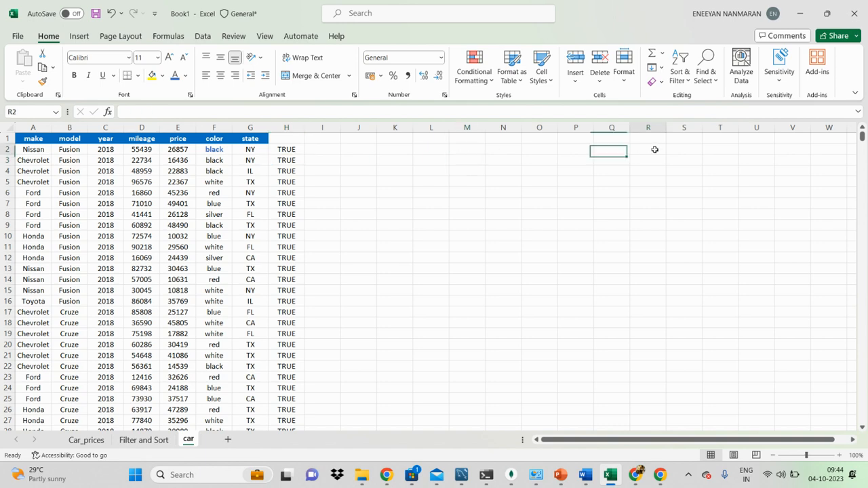
pyautogui.write('>')
pyautogui.press('Return')
pyautogui.write('<')
pyautogui.press('Return')
pyautogui.write('>=')
pyautogui.press('Return')
pyautogui.write('<=')
pyautogui.press('Return')
pyautogui.write('<>')
# Label the first two operators with the abbreviations gt in S2 and lt in S3.
pyautogui.click(693, 150)
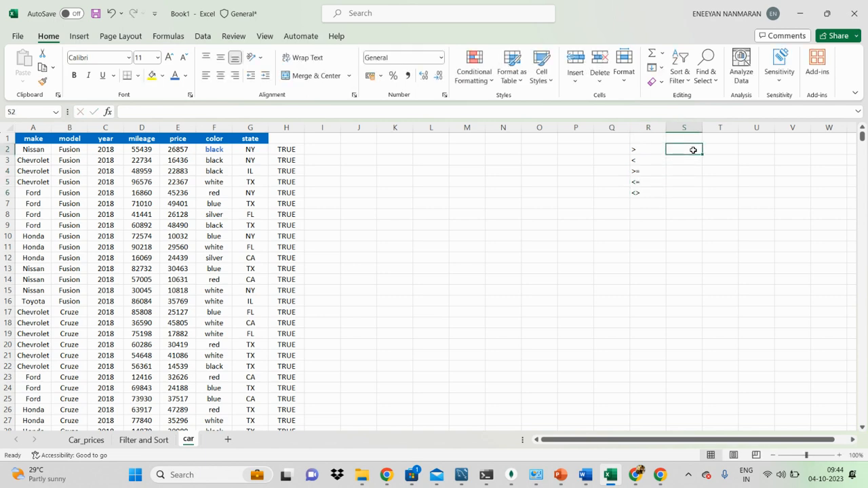
pyautogui.write('ge')
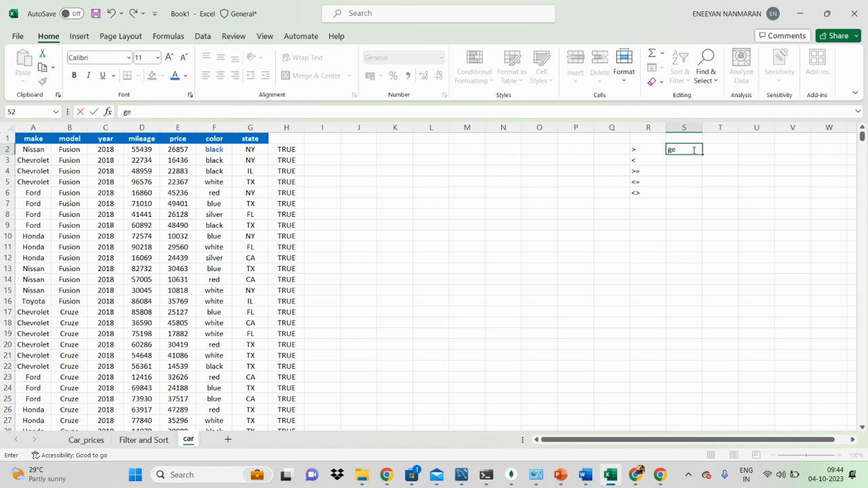
pyautogui.press('BackSpace')
pyautogui.write('t')
pyautogui.press('Return')
pyautogui.write('lt')
pyautogui.press('Return')
# Label the remaining operators with gte, lte and ne in cells S4 to S6.
pyautogui.write('gte')
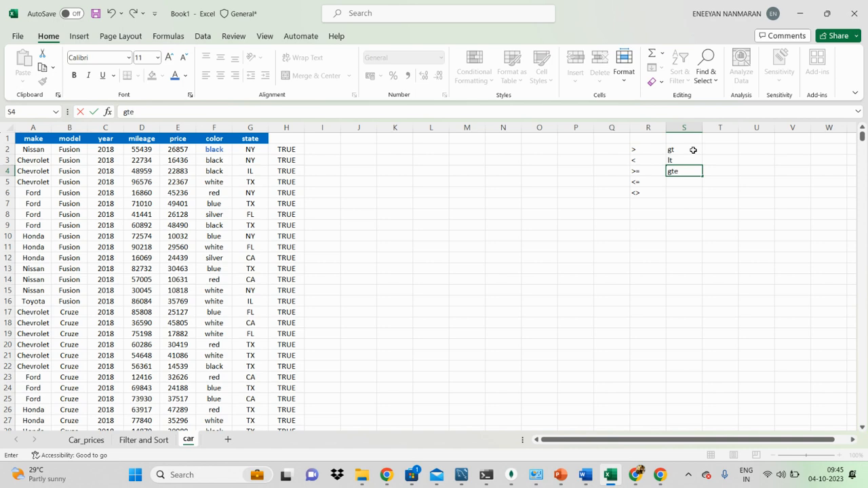
pyautogui.press('Return')
pyautogui.write('lt')
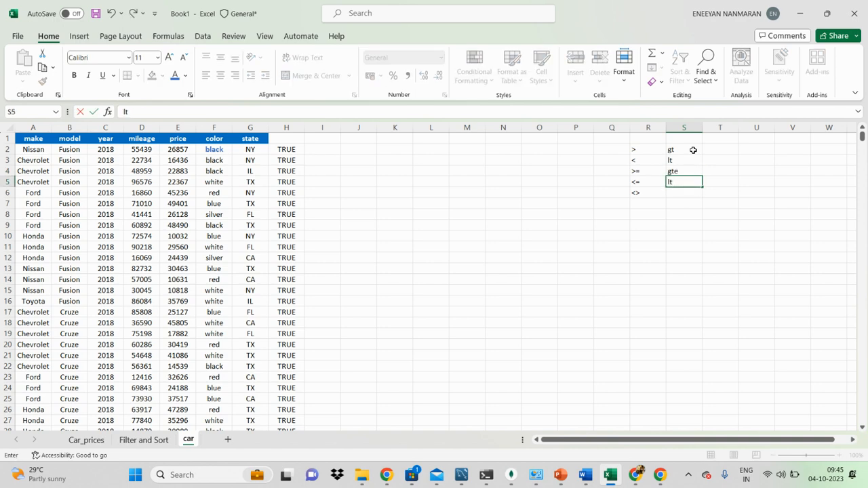
pyautogui.write('r')
pyautogui.press('BackSpace')
pyautogui.write('e')
pyautogui.press('Return')
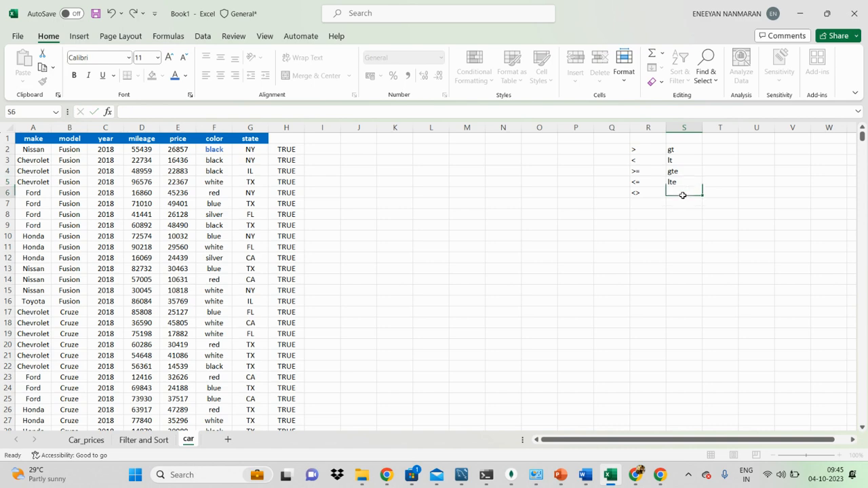
pyautogui.write('ne')
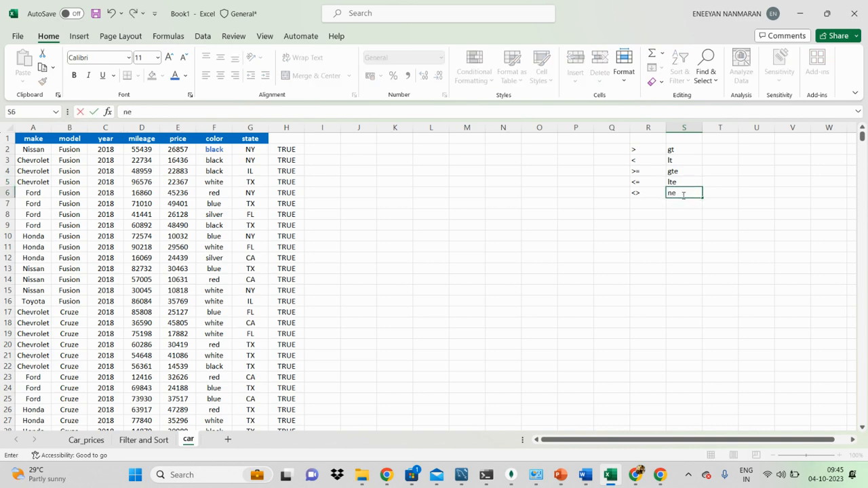
pyautogui.click(655, 253)
# Center the operator list in cells R2:S6 horizontally.
pyautogui.moveTo(645, 147); pyautogui.dragTo(683, 191)
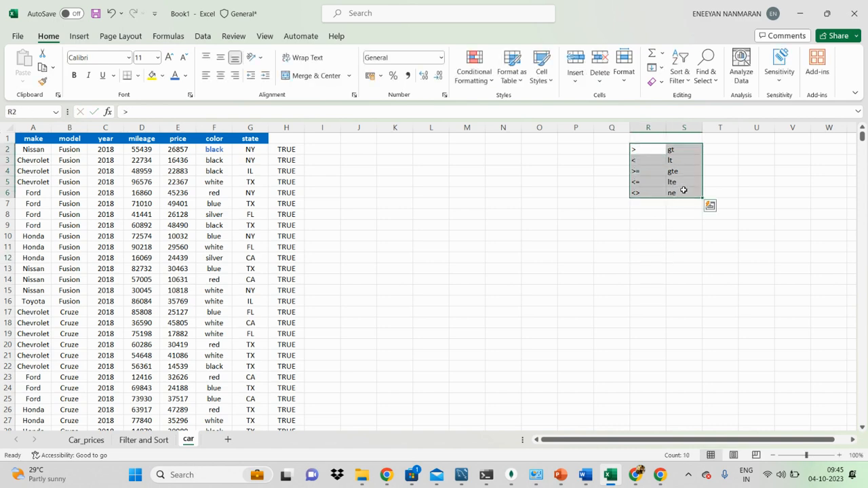
pyautogui.click(220, 76)
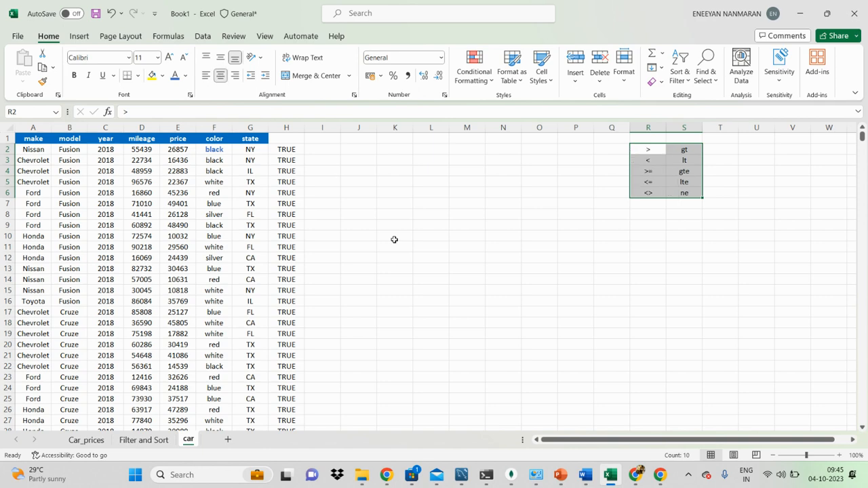
pyautogui.doubleClick(284, 151)
pyautogui.click(407, 209)
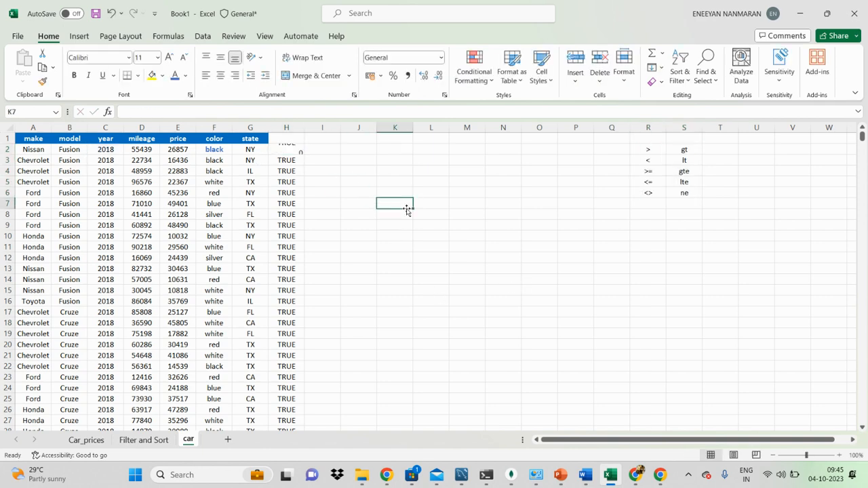
# Add the column headers co in H1 and lo in I1.
pyautogui.click(297, 138)
pyautogui.write('co')
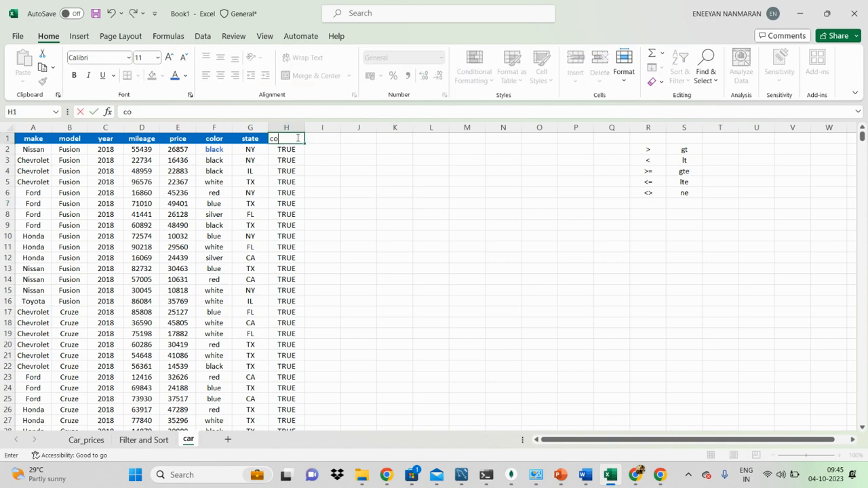
pyautogui.press('Return')
pyautogui.click(327, 134)
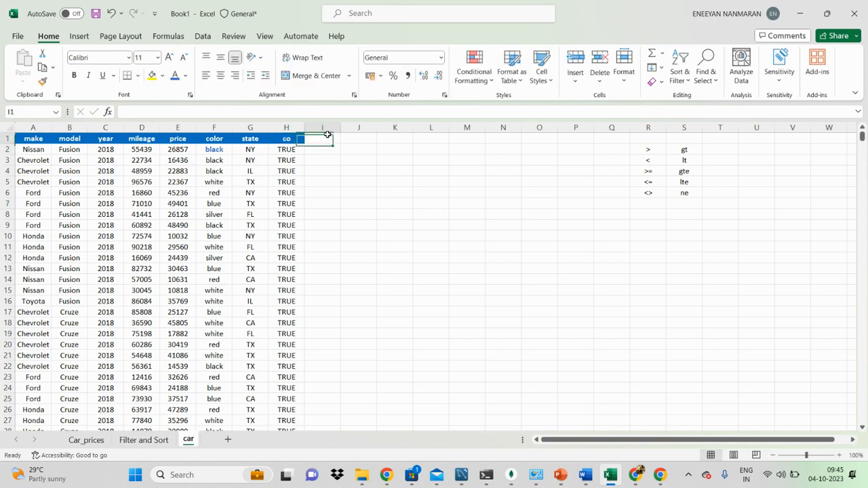
pyautogui.write('lo')
pyautogui.press('Return')
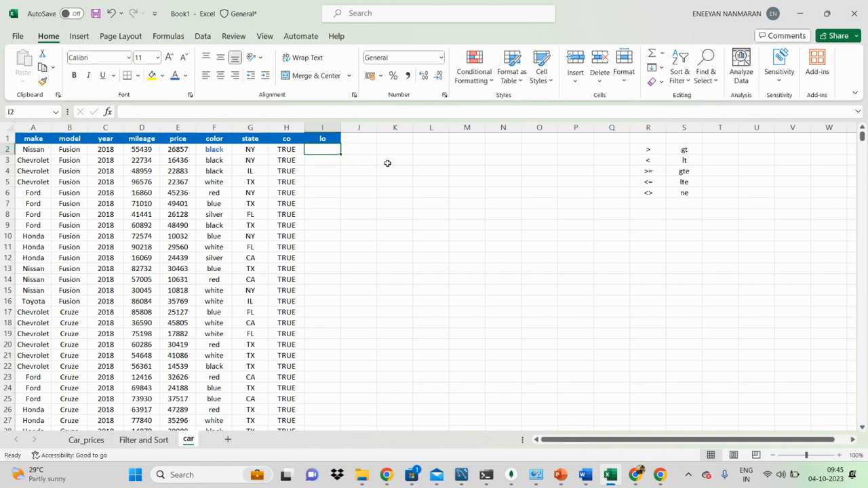
pyautogui.click(389, 163)
pyautogui.click(324, 149)
pyautogui.click(110, 151)
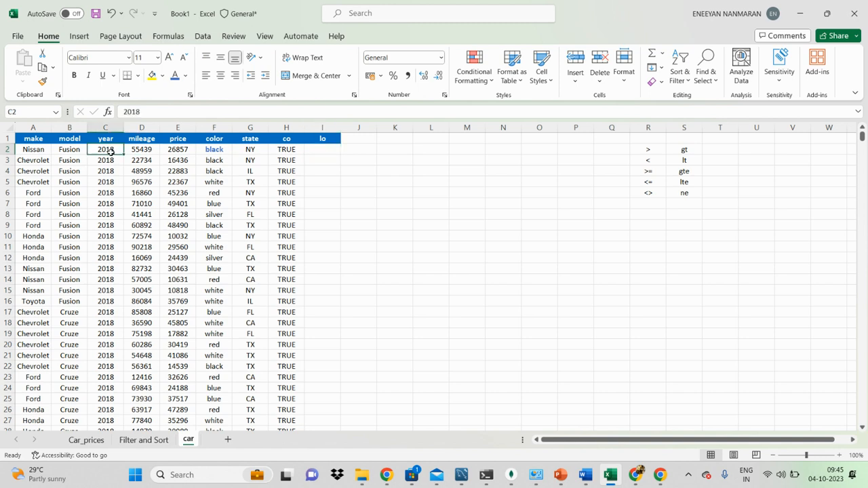
pyautogui.click(532, 158)
# Note the first condition beside the data, with year in N1 and > 2015 in O1.
pyautogui.click(509, 141)
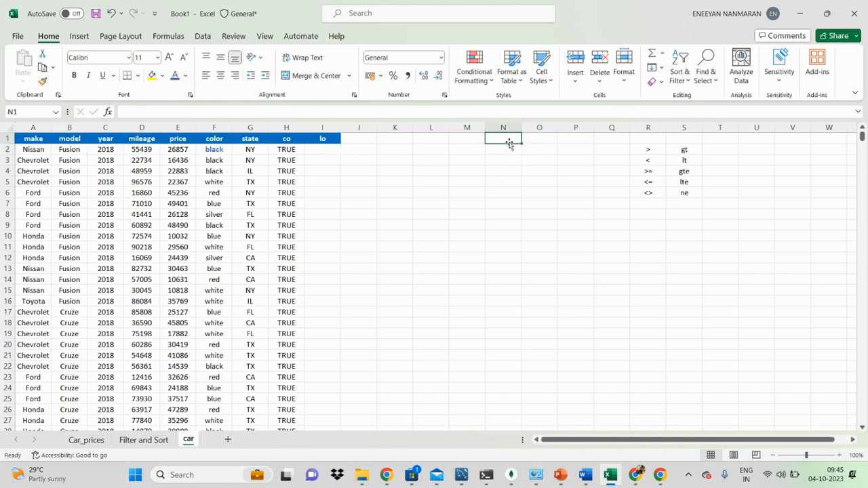
pyautogui.write('year')
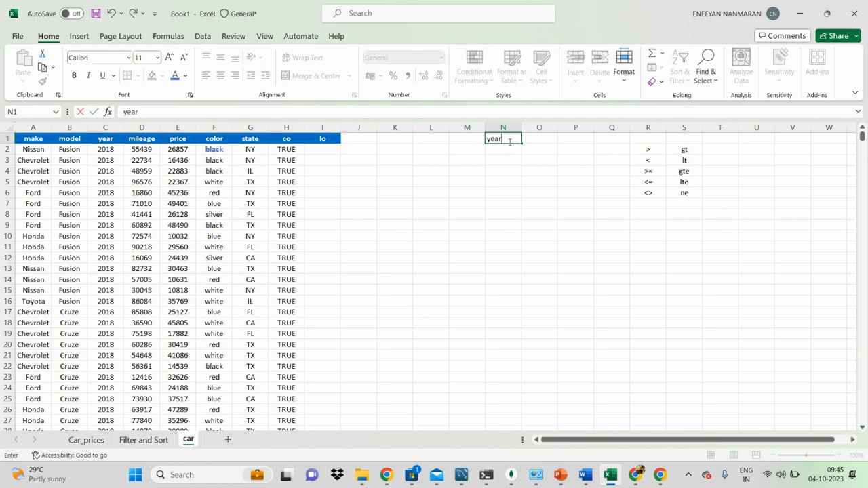
pyautogui.press('Tab')
pyautogui.write('> 205')
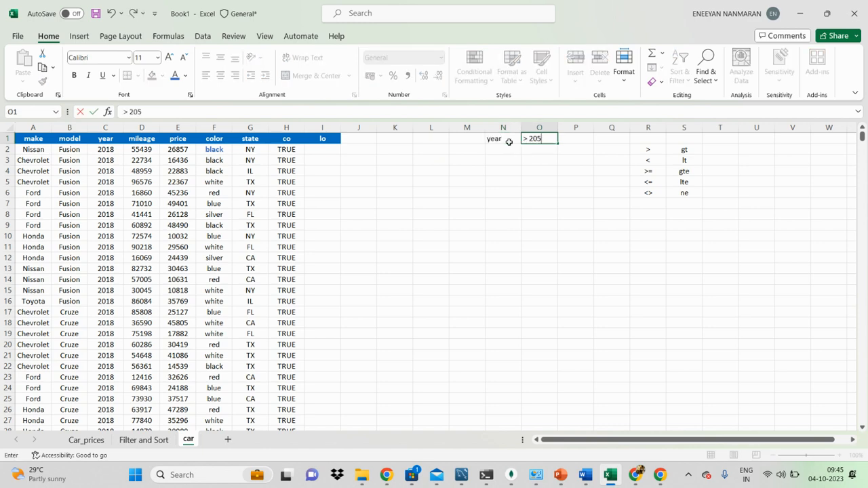
pyautogui.press('BackSpace')
pyautogui.write('15')
pyautogui.press('Return')
# Note the second condition below it, with make in N2 and Chevrolet in O2.
pyautogui.click(509, 145)
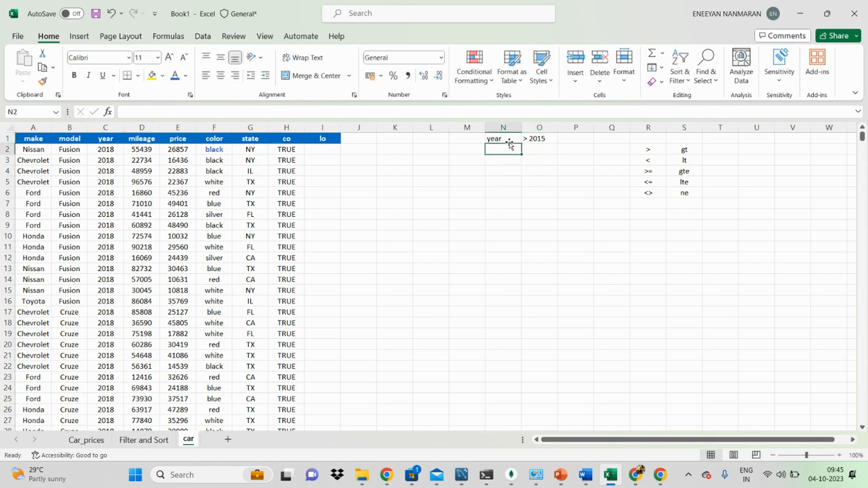
pyautogui.write('make')
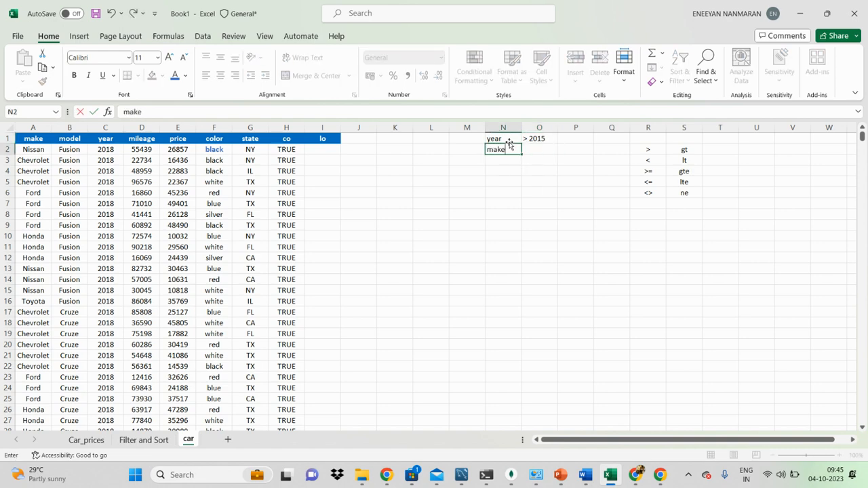
pyautogui.press('Tab')
pyautogui.press('capslock')
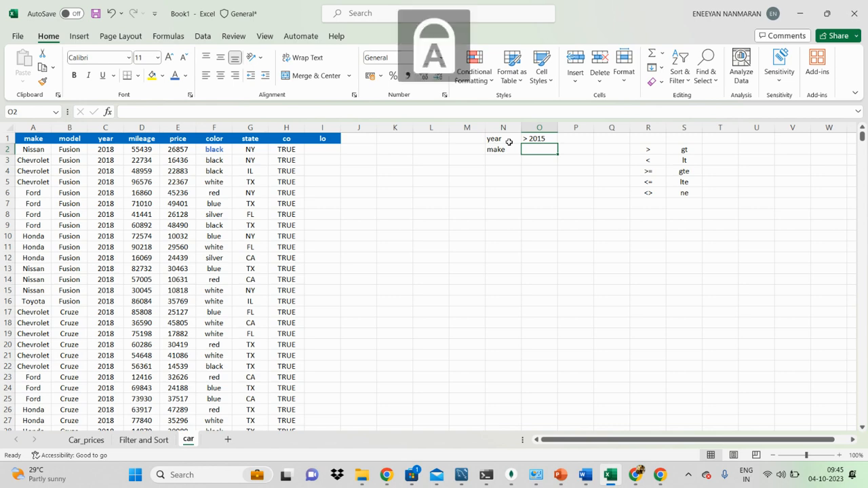
pyautogui.press('capslock')
pyautogui.write('Chev')
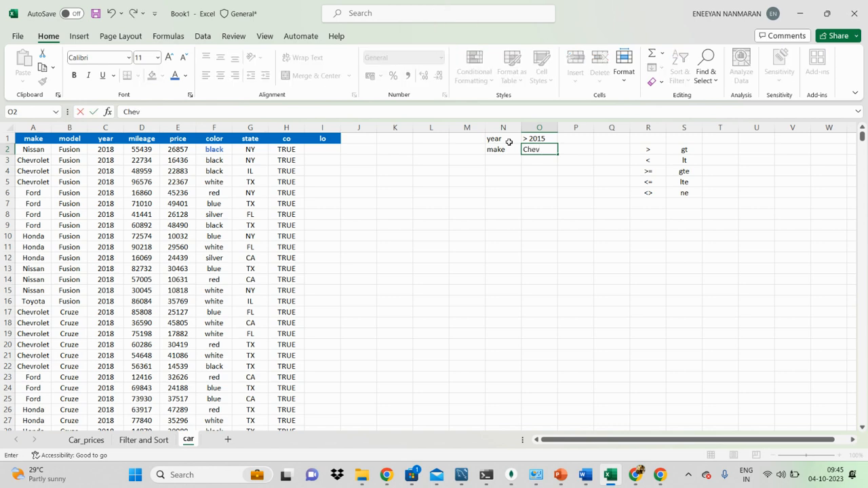
pyautogui.write('rolet')
pyautogui.press('Return')
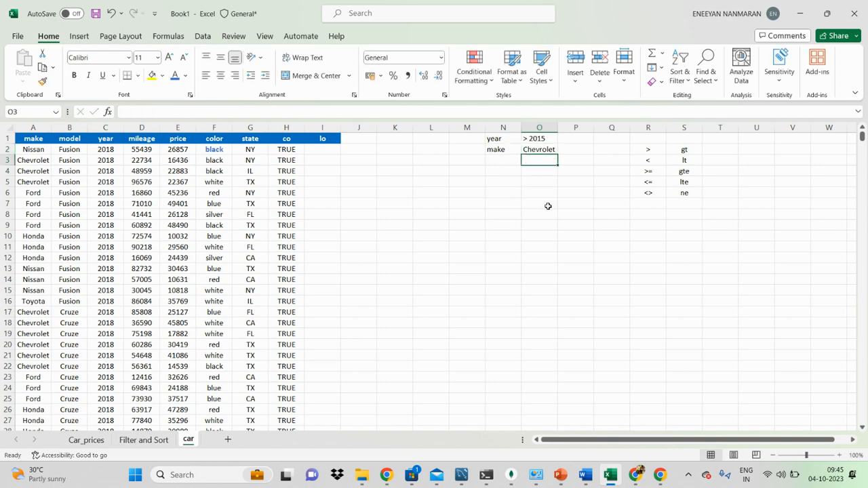
# Start an AND formula in I2 with the first condition C2>2015.
pyautogui.click(324, 148)
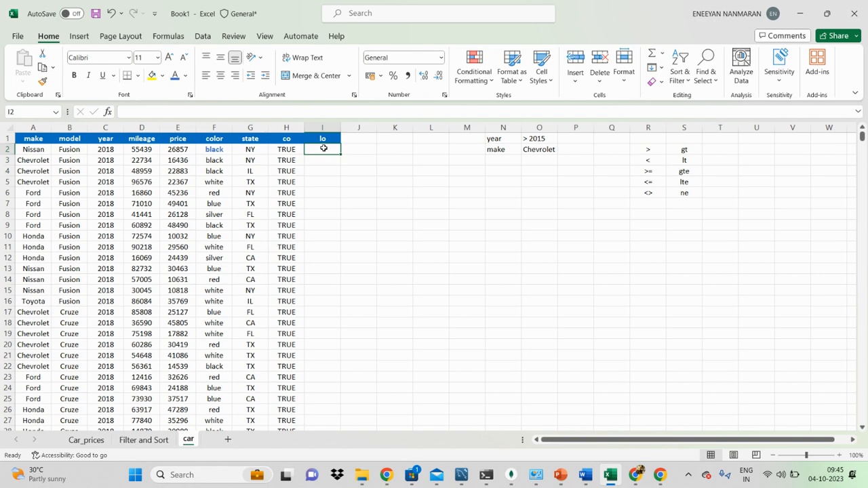
pyautogui.write('=')
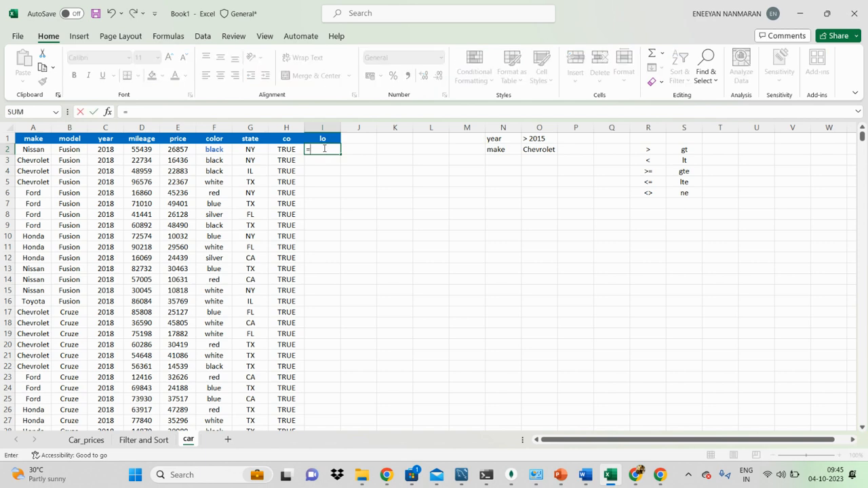
pyautogui.write('and(')
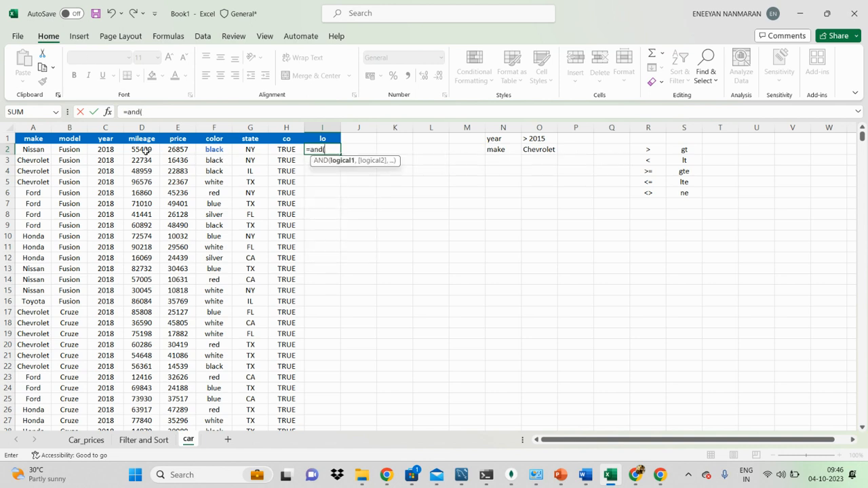
pyautogui.click(108, 151)
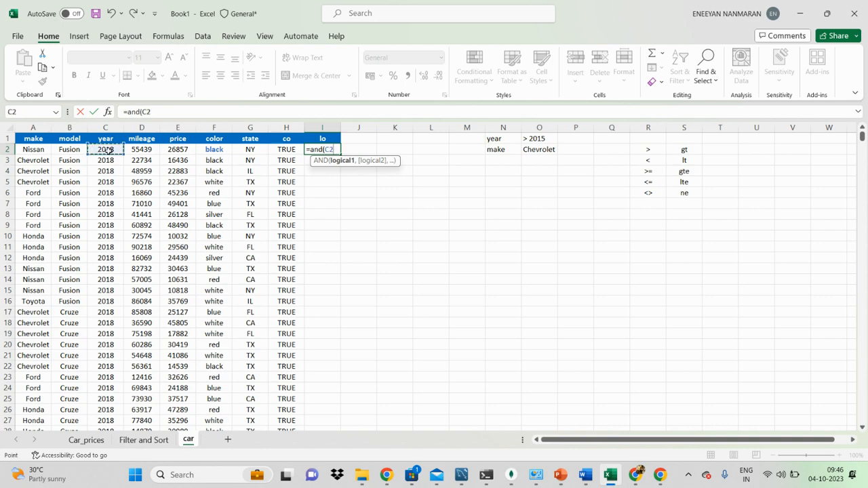
pyautogui.write('>2015,')
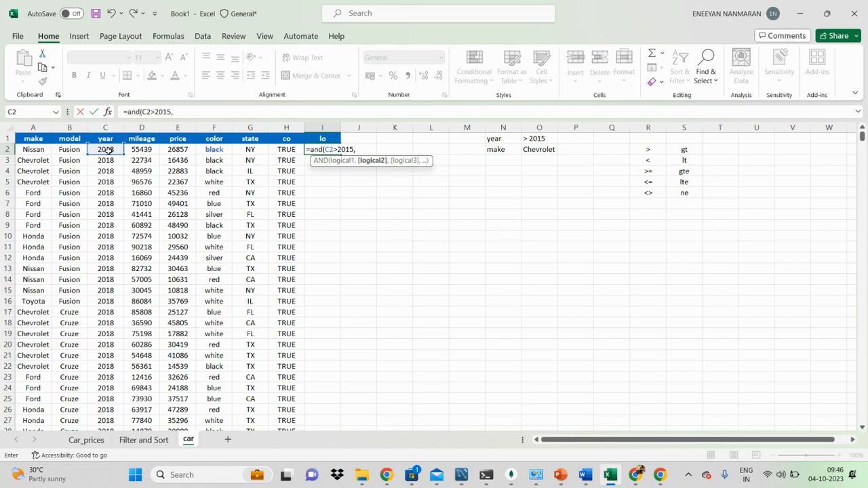
# Complete the AND formula in I2 with the second condition A2="Chevrolet" and enter it.
pyautogui.click(41, 149)
pyautogui.write('=')
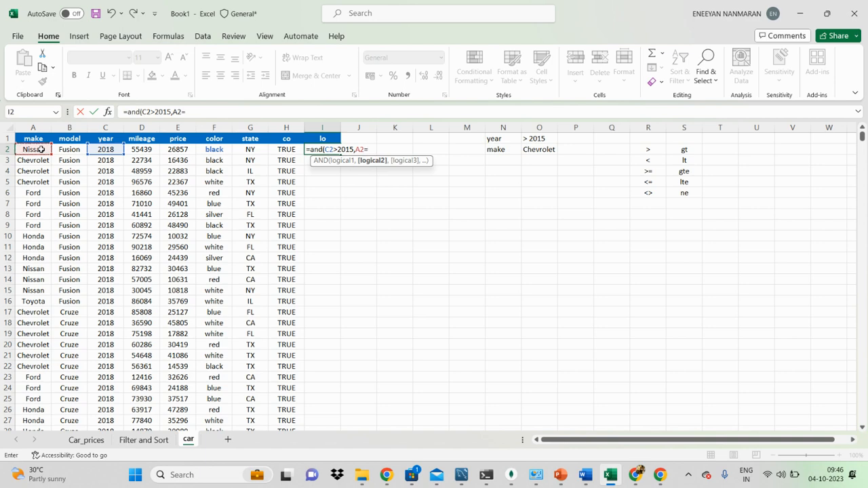
pyautogui.write('"')
pyautogui.write('C')
pyautogui.press('capslock')
pyautogui.write('hevrolet"')
pyautogui.press('Return')
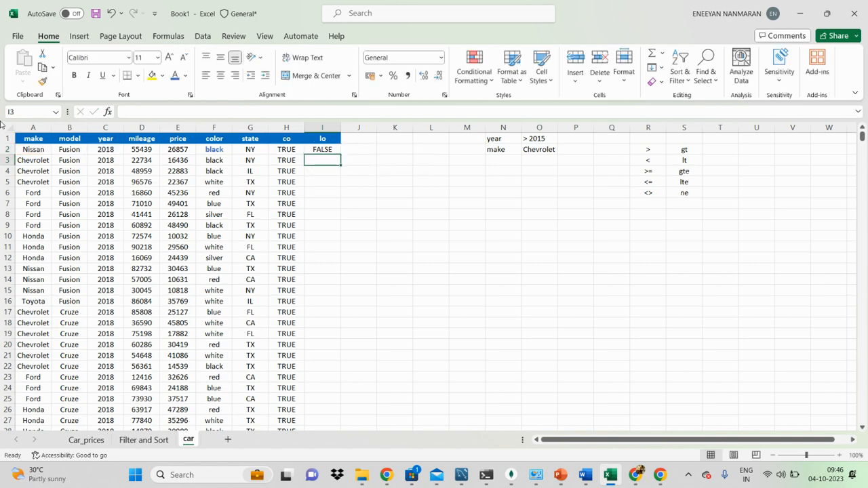
# Examine the year and make conditions inside the AND formula in I2, leaving the formula as it is.
pyautogui.click(323, 149)
pyautogui.doubleClick(327, 150)
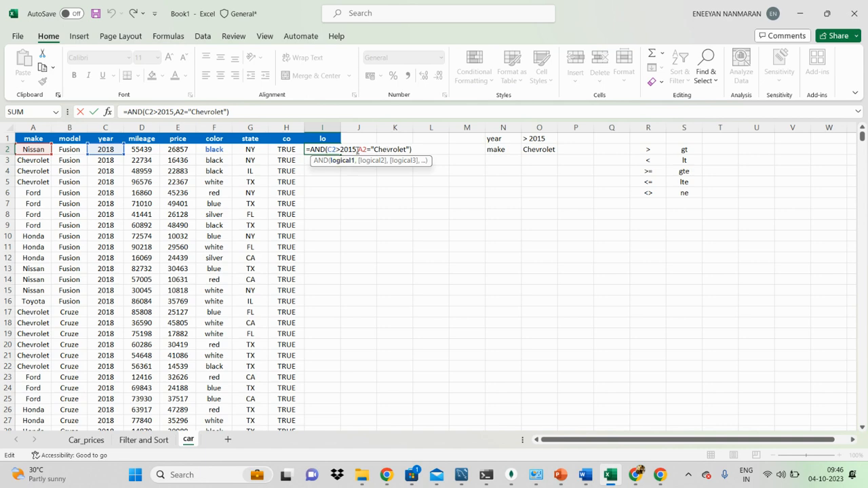
pyautogui.doubleClick(344, 150)
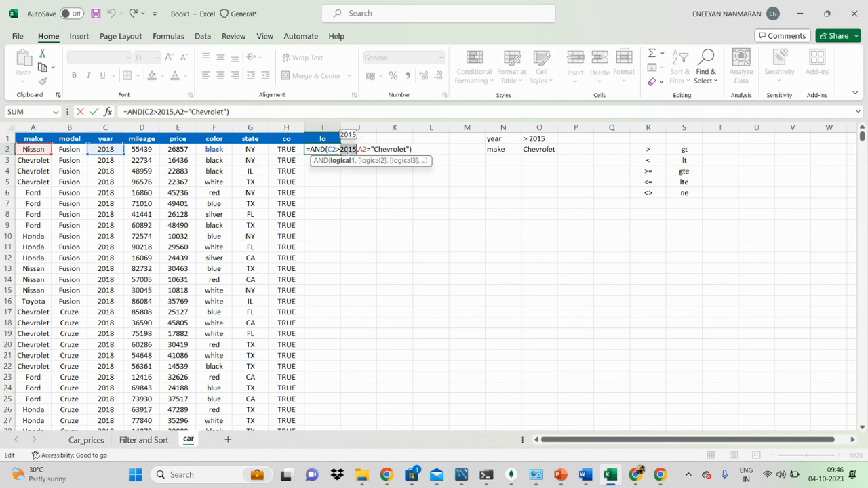
pyautogui.doubleClick(391, 149)
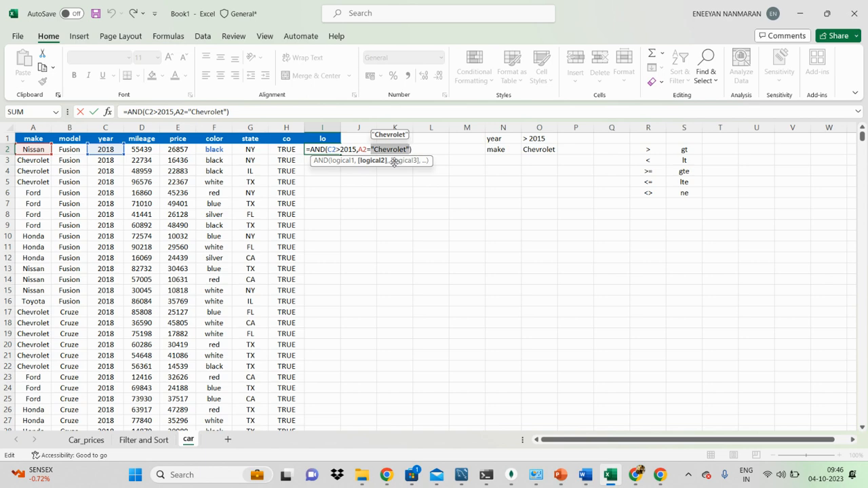
pyautogui.click(400, 255)
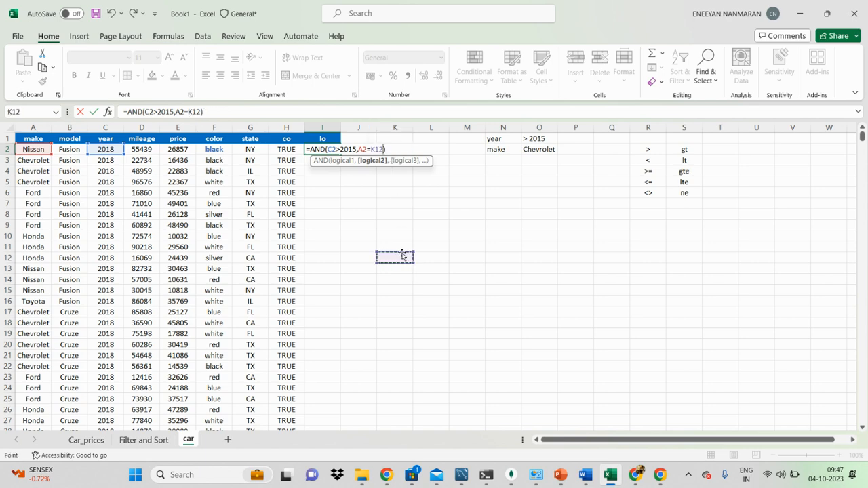
pyautogui.press('Escape')
# Test the AND formula in I2 by copying Chevrolet from A3 into A2, and undo the paste after checking.
pyautogui.click(42, 159)
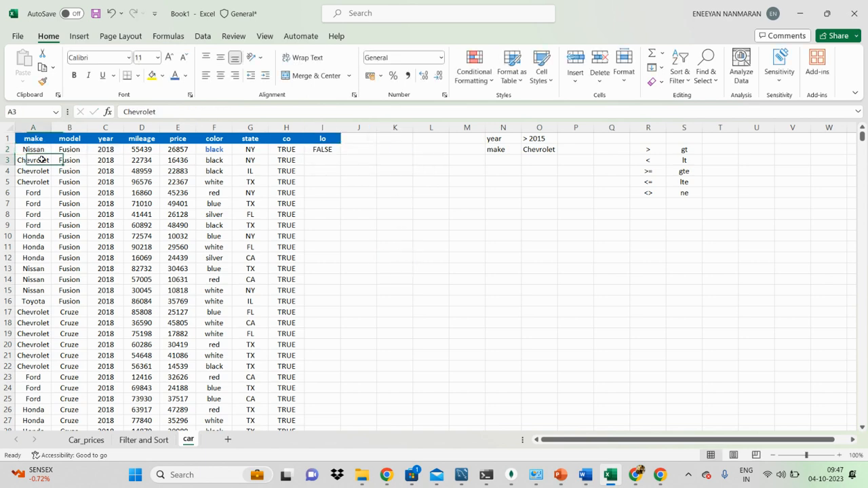
pyautogui.hotkey('ctrl', 'c')
pyautogui.click(42, 149)
pyautogui.hotkey('ctrl', 'v')
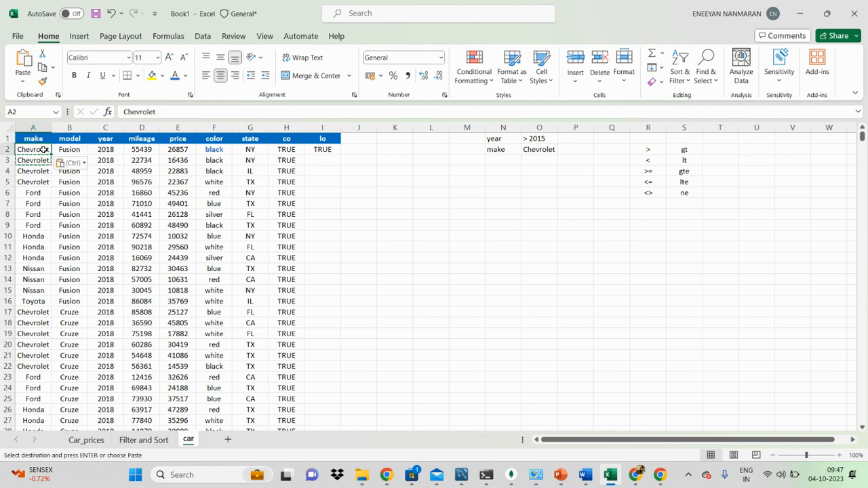
pyautogui.click(322, 150)
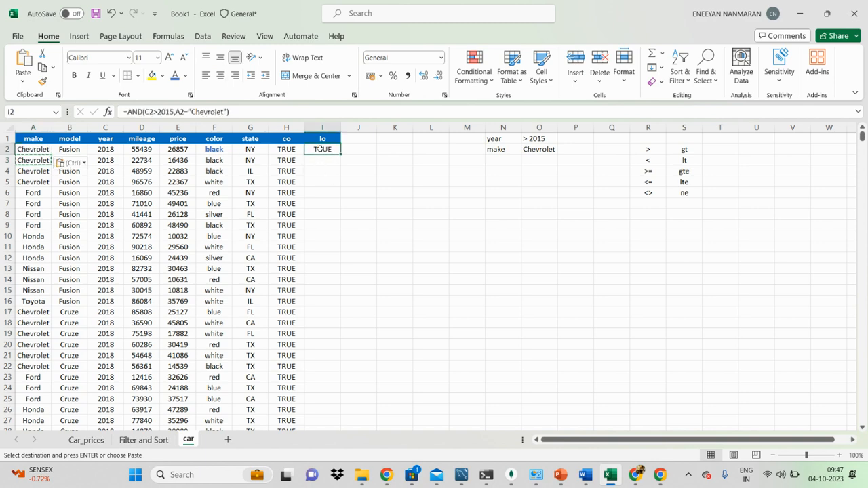
pyautogui.click(43, 149)
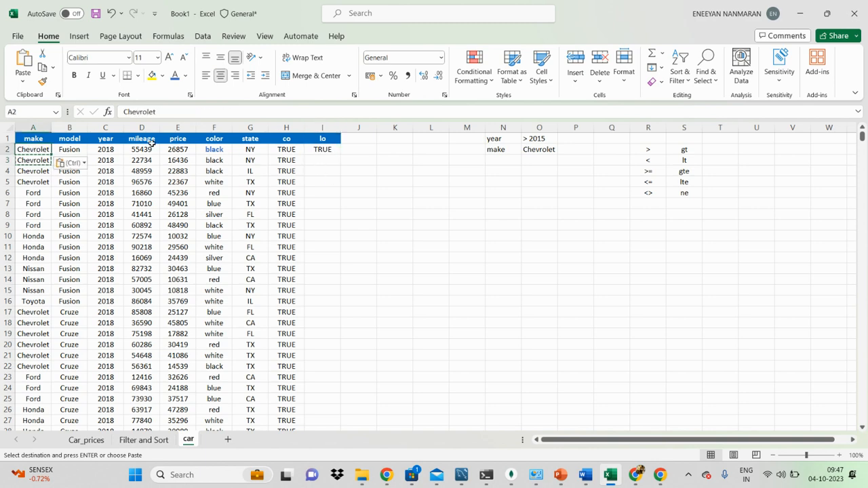
pyautogui.keyDown('ctrl'); pyautogui.click(116, 148); pyautogui.keyUp('ctrl')
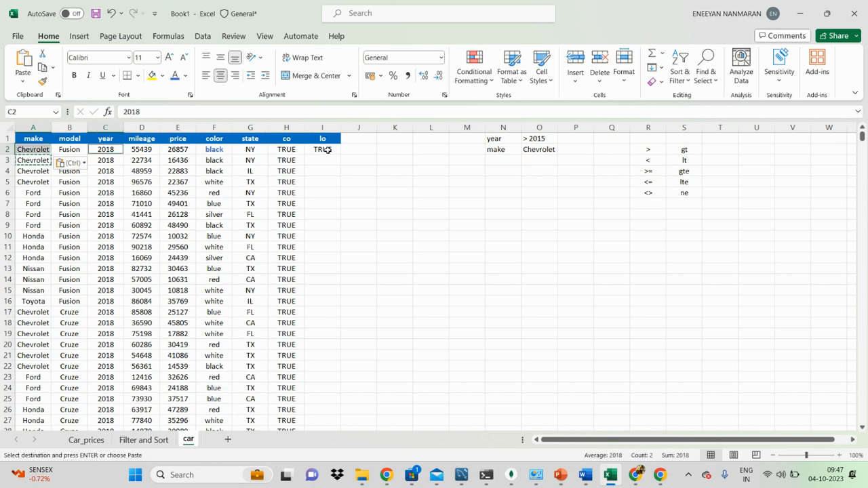
pyautogui.click(328, 150)
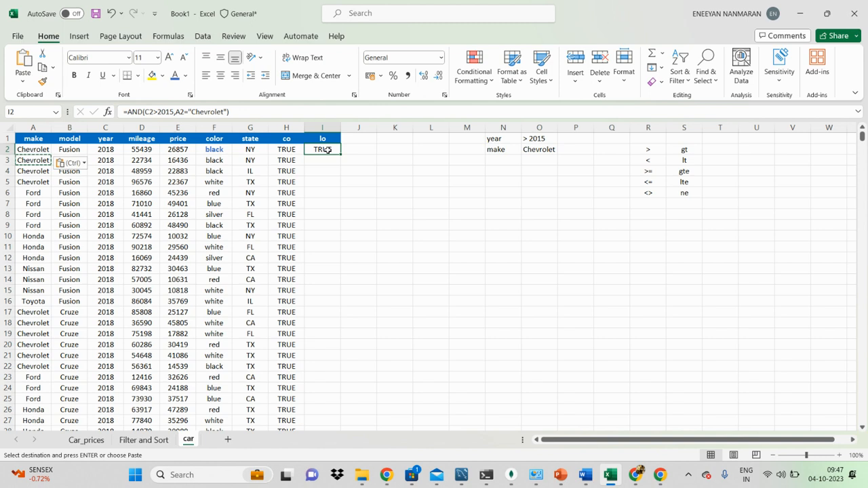
pyautogui.hotkey('ctrl', 'z')
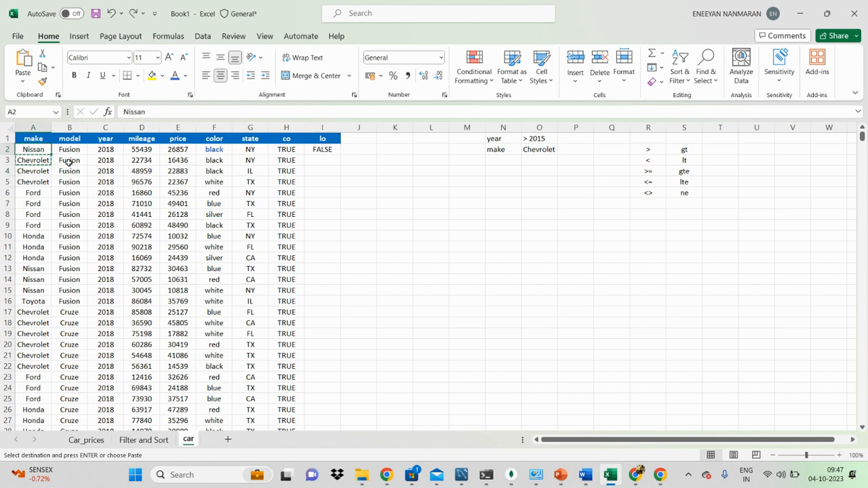
# Fill the AND formula from I2 down the lo column, and repeat the fill through I23.
pyautogui.click(376, 206)
pyautogui.click(331, 150)
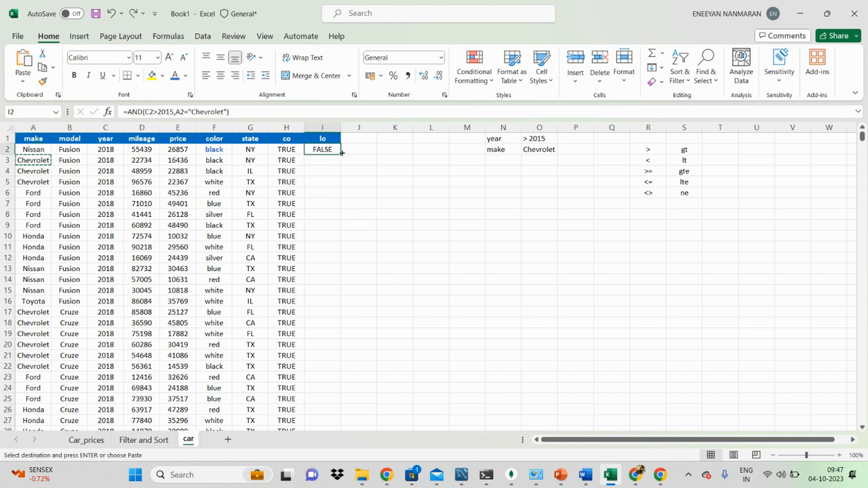
pyautogui.doubleClick(340, 154)
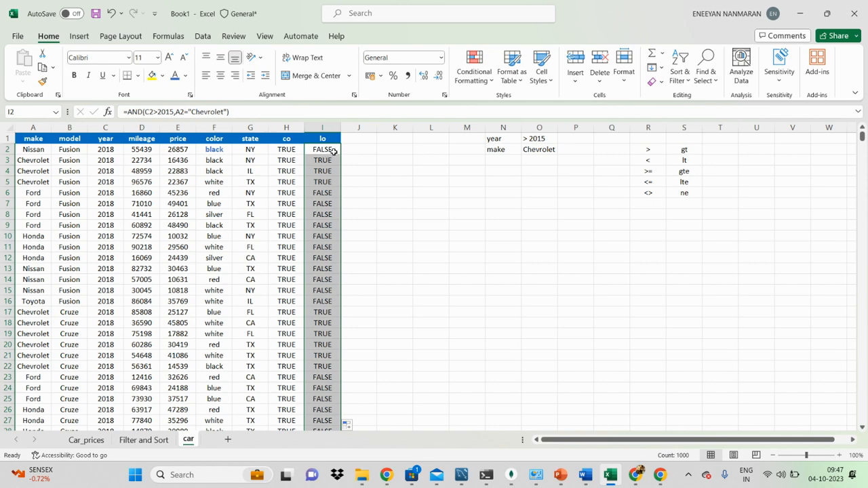
pyautogui.doubleClick(331, 150)
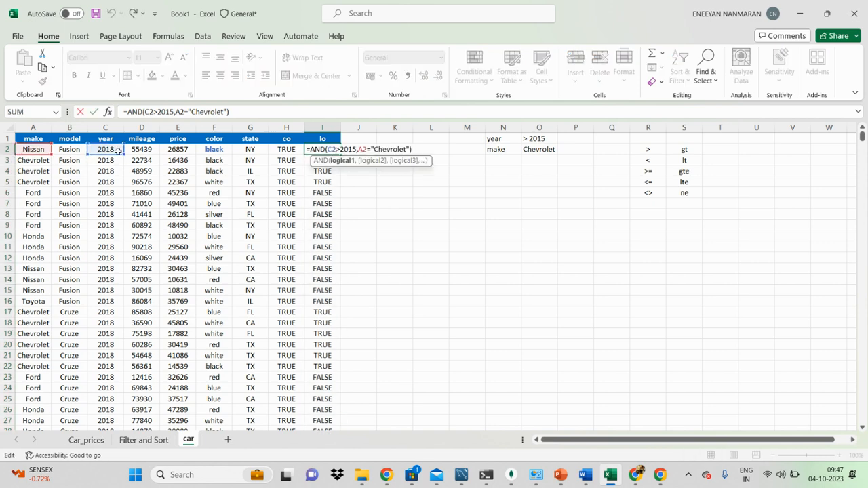
pyautogui.click(331, 203)
pyautogui.click(329, 150)
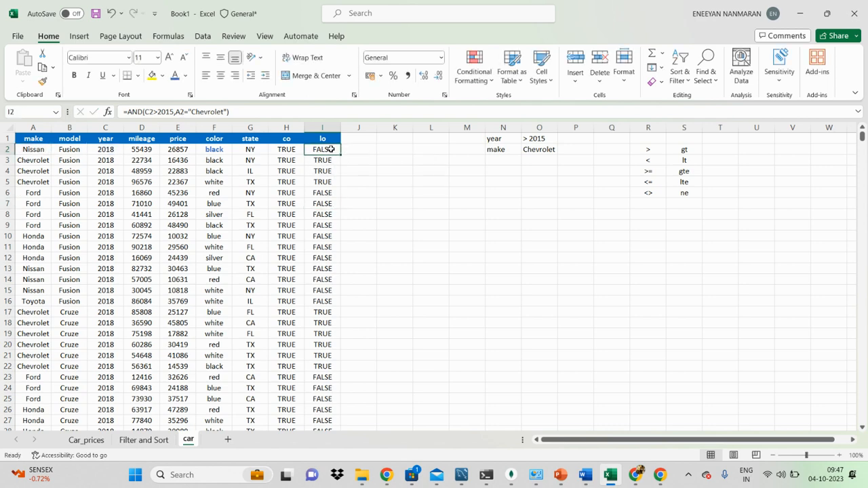
pyautogui.moveTo(341, 154); pyautogui.dragTo(324, 378)
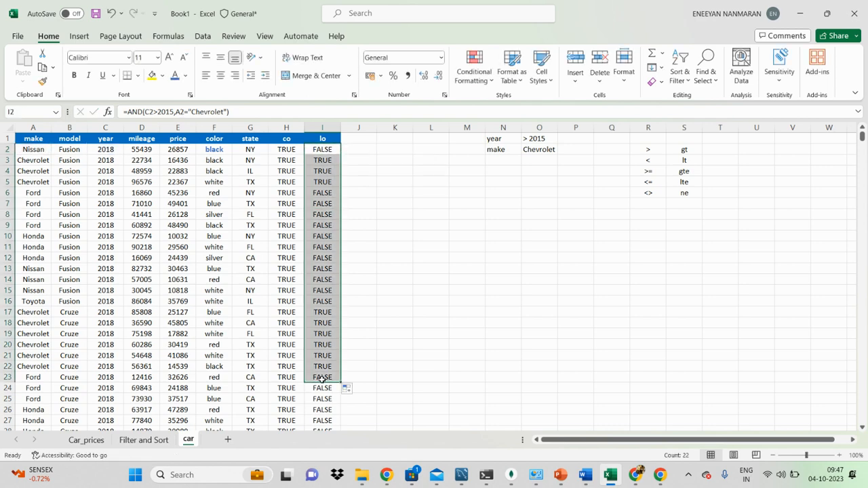
# Inspect the cell references of the filled AND formulas in I3 and I4 against their rows.
pyautogui.doubleClick(331, 159)
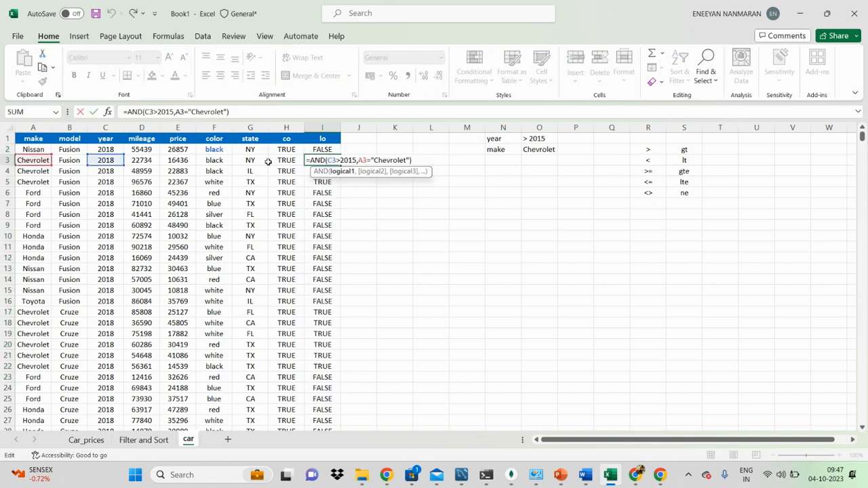
pyautogui.click(305, 218)
pyautogui.doubleClick(325, 172)
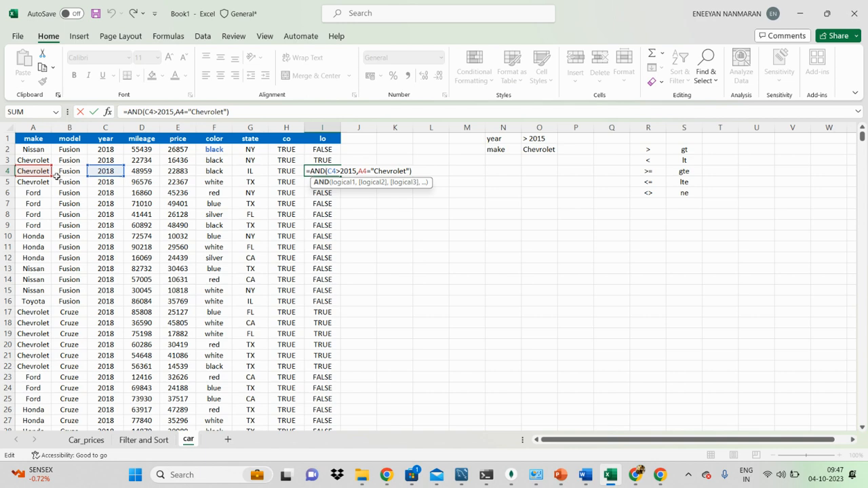
pyautogui.click(309, 223)
pyautogui.click(328, 193)
pyautogui.click(392, 157)
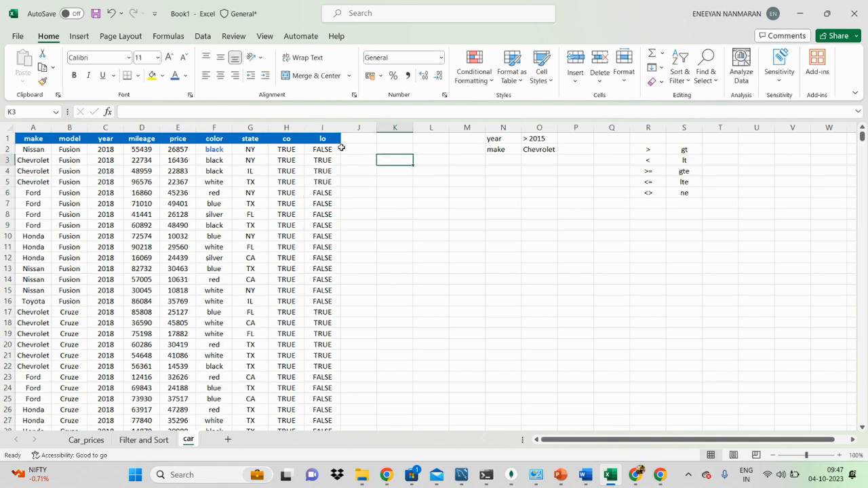
pyautogui.click(329, 151)
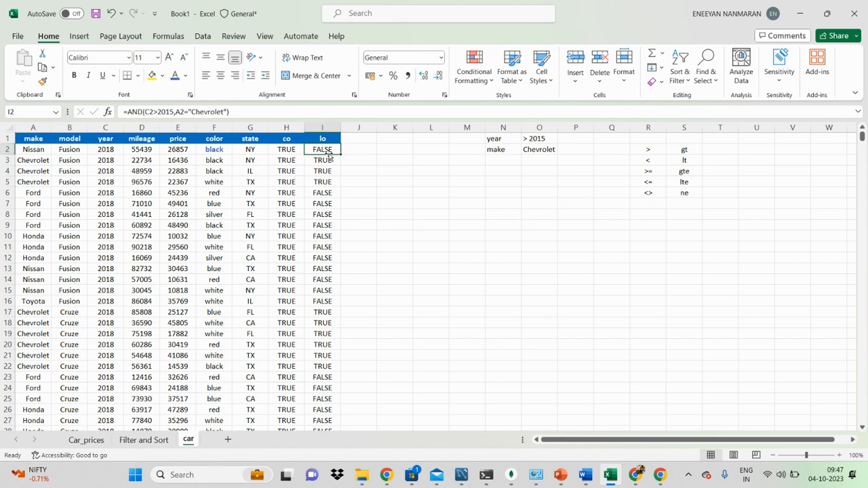
# Enter the formula =OR(C2>2015,A2="Chevrolet") in J2 to test whether either the year or the make condition holds.
pyautogui.click(410, 224)
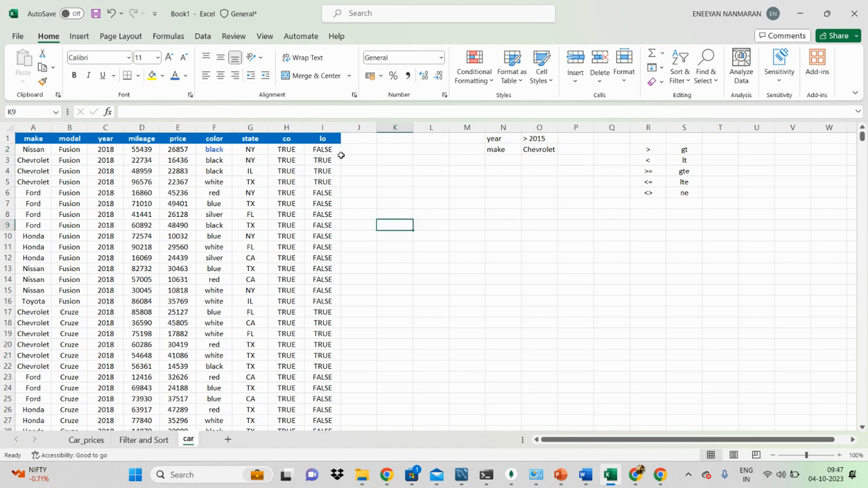
pyautogui.click(328, 149)
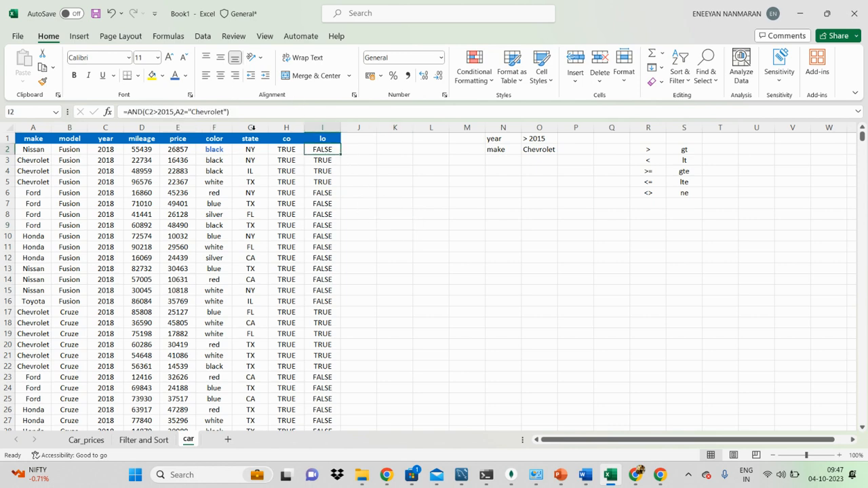
pyautogui.click(363, 150)
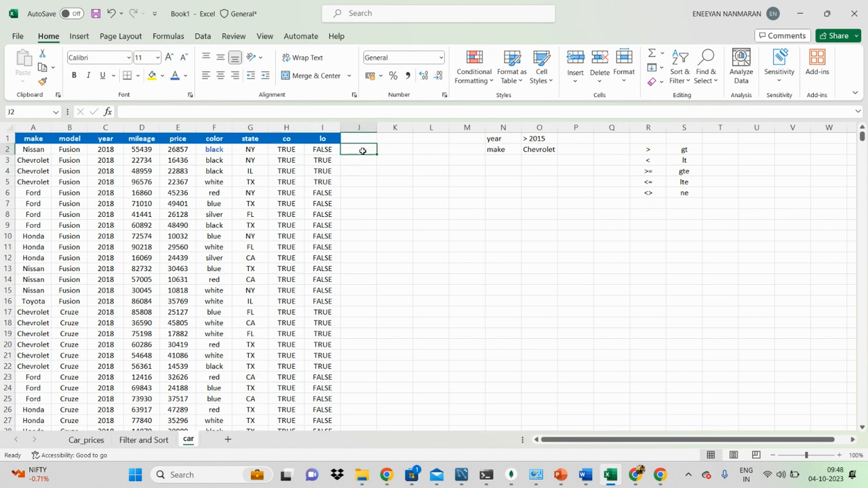
pyautogui.write('=or(')
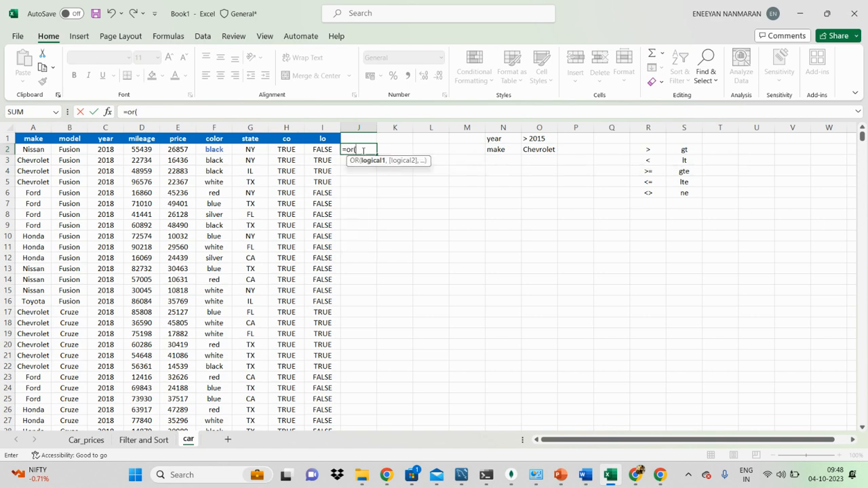
pyautogui.click(107, 149)
pyautogui.write('>20')
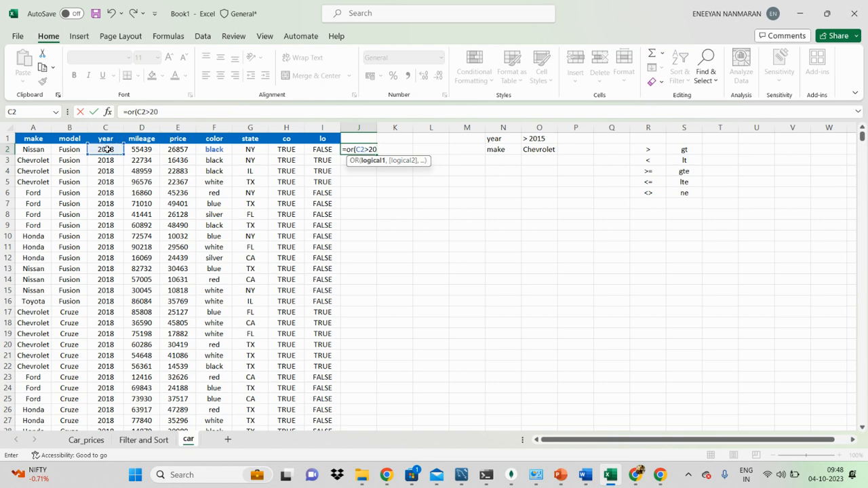
pyautogui.write('15,')
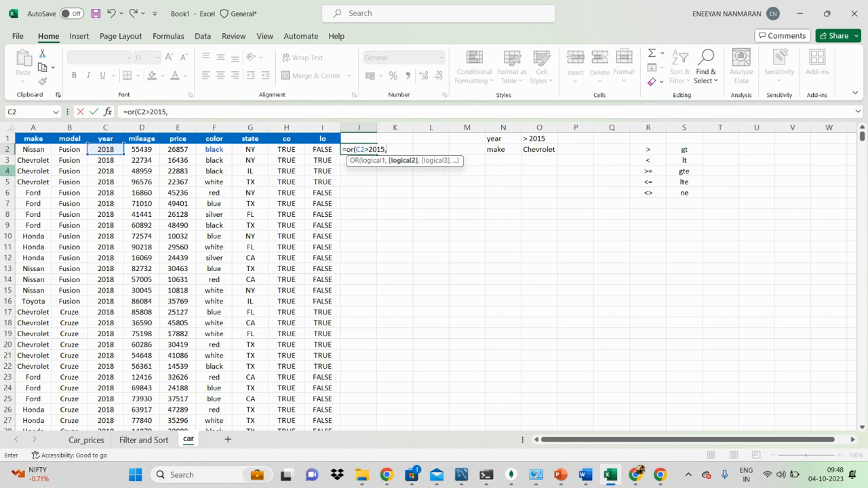
pyautogui.click(38, 149)
pyautogui.write('="C')
pyautogui.press('capslock')
pyautogui.write('he')
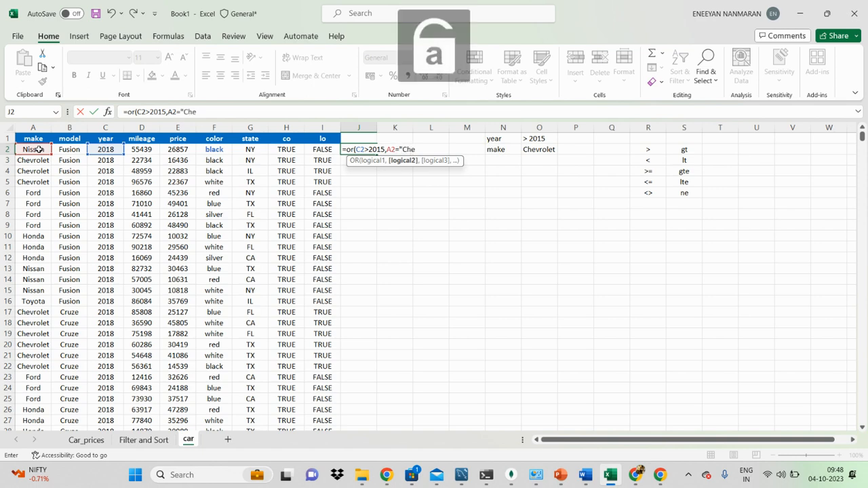
pyautogui.write('vrolet')
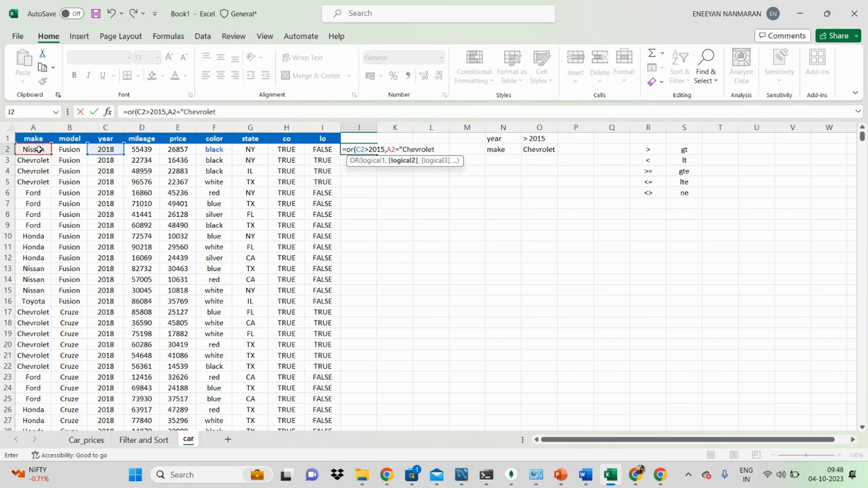
pyautogui.write('")')
pyautogui.press('Return')
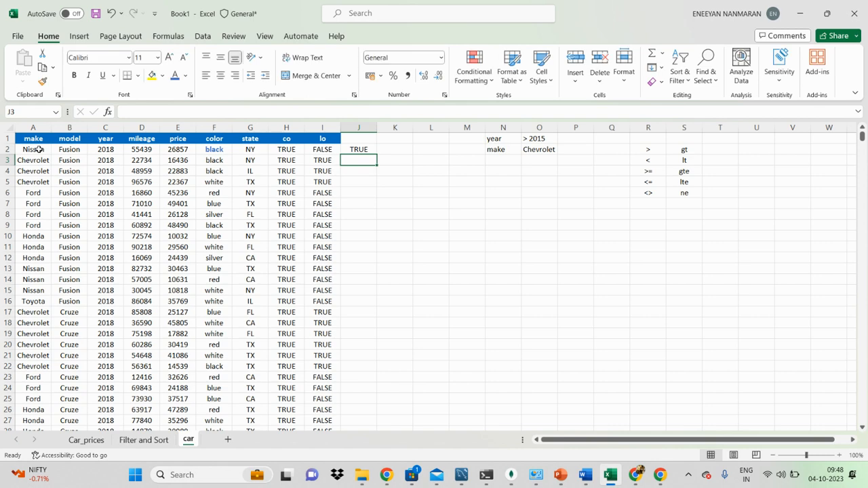
# Compare the OR formula in J2 with the AND formula in I2 and examine its two conditions without changing it.
pyautogui.click(364, 148)
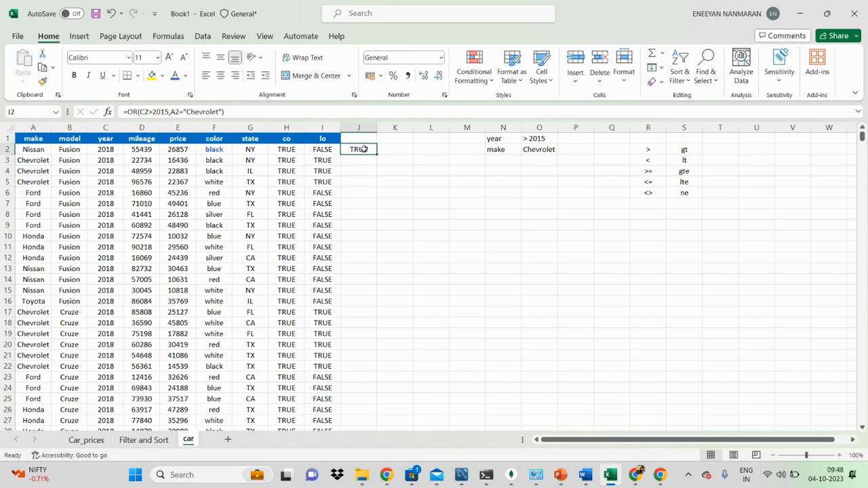
pyautogui.click(324, 149)
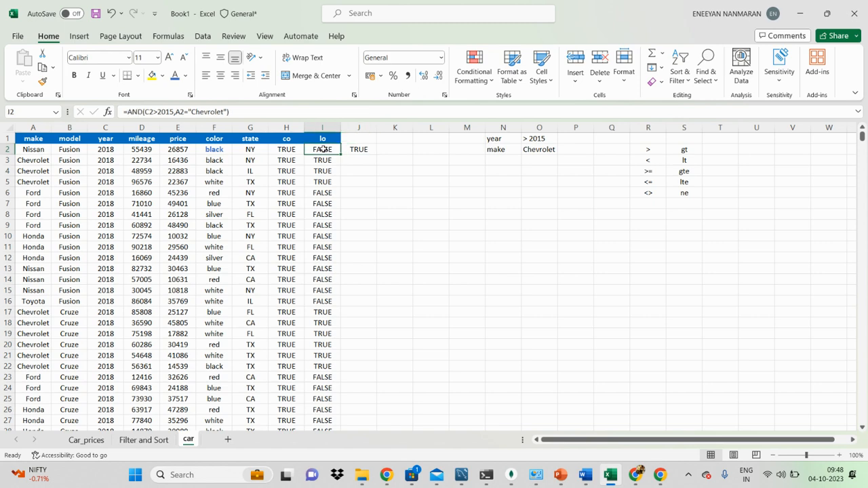
pyautogui.doubleClick(364, 148)
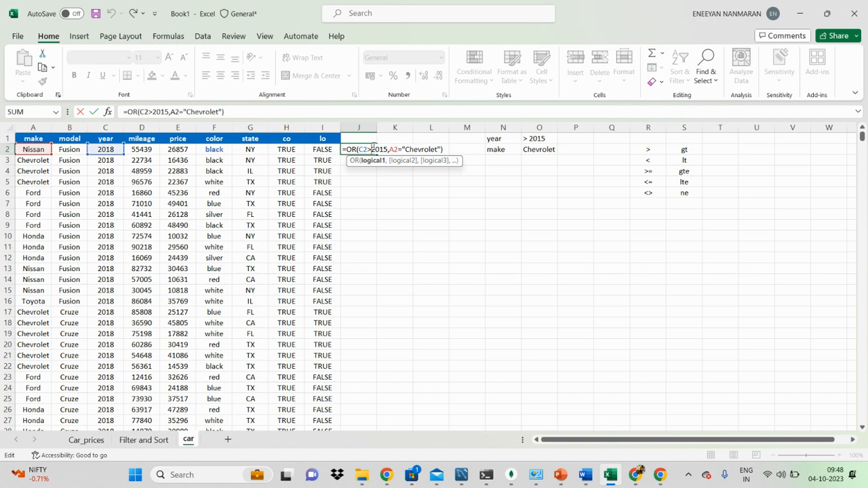
pyautogui.click(438, 149)
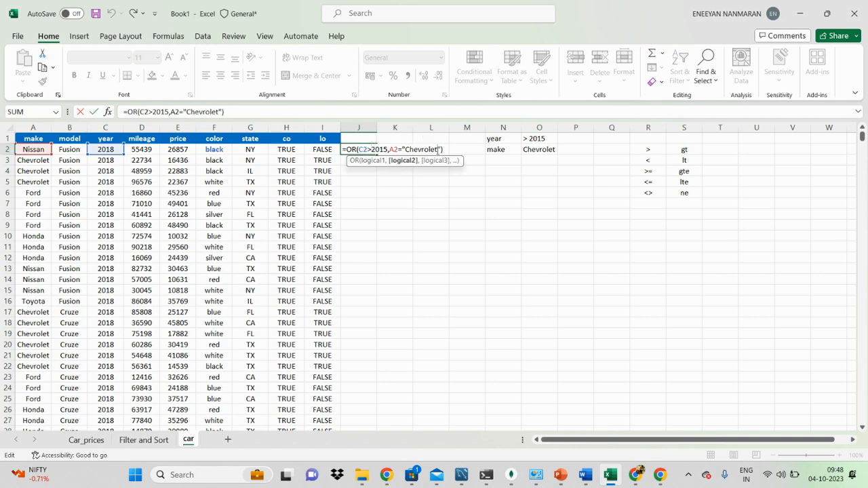
pyautogui.press('Return')
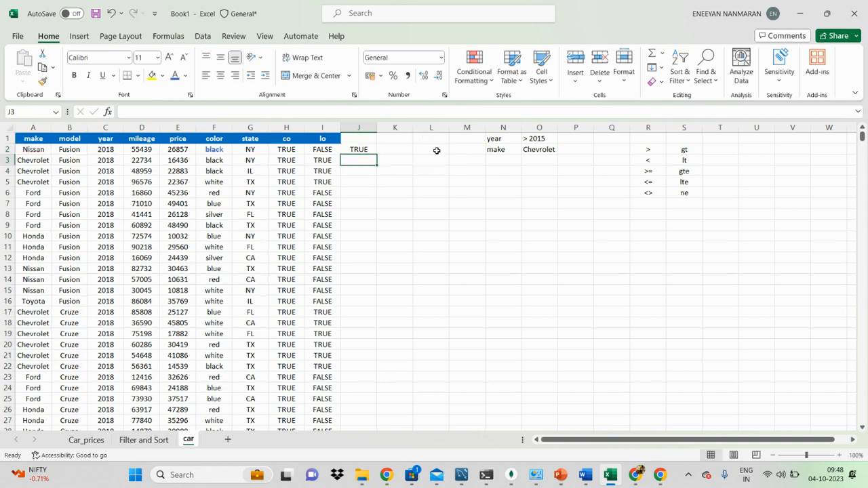
# Fill the OR formula from J2 down column J and check the cell references in J4 and J6.
pyautogui.click(360, 149)
pyautogui.doubleClick(377, 154)
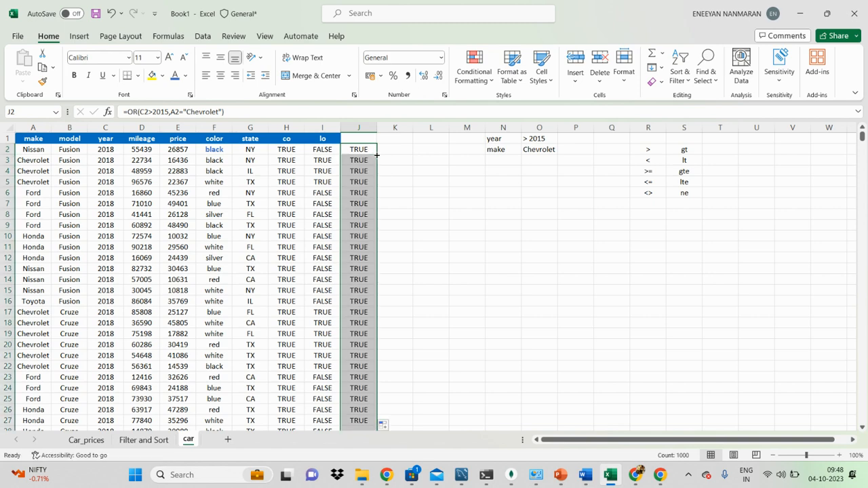
pyautogui.click(354, 291)
pyautogui.doubleClick(365, 170)
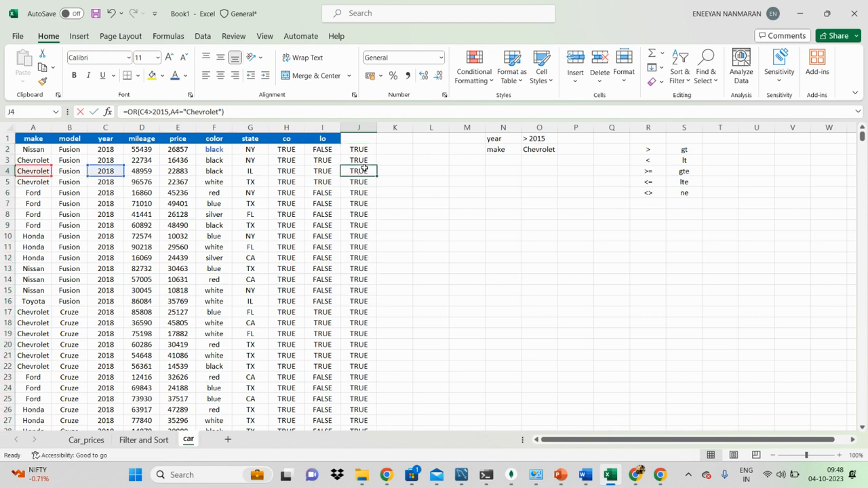
pyautogui.click(362, 195)
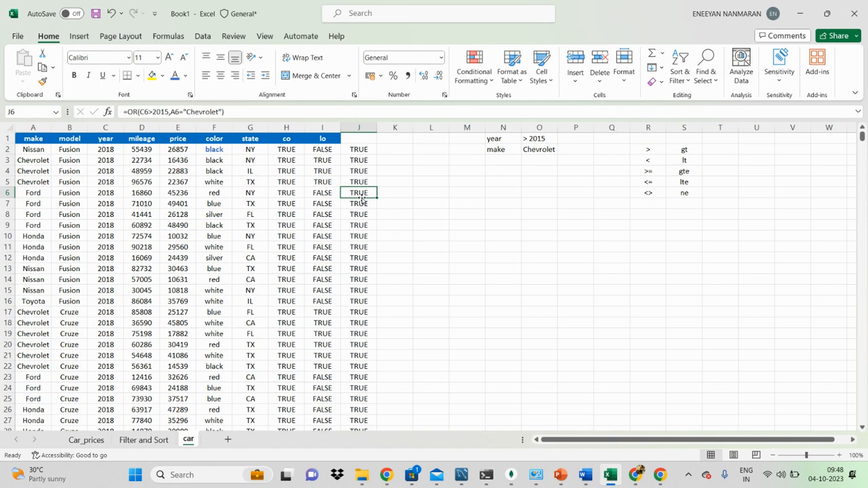
# Examine the OR formulas at the end of column J, especially J1001, against the year and make in their rows.
pyautogui.hotkey('ctrl', 'Down')
pyautogui.click(360, 366)
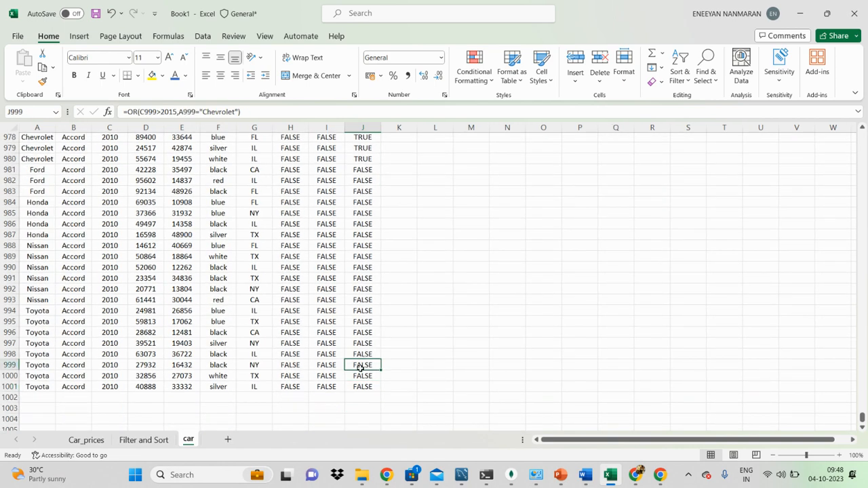
pyautogui.click(363, 387)
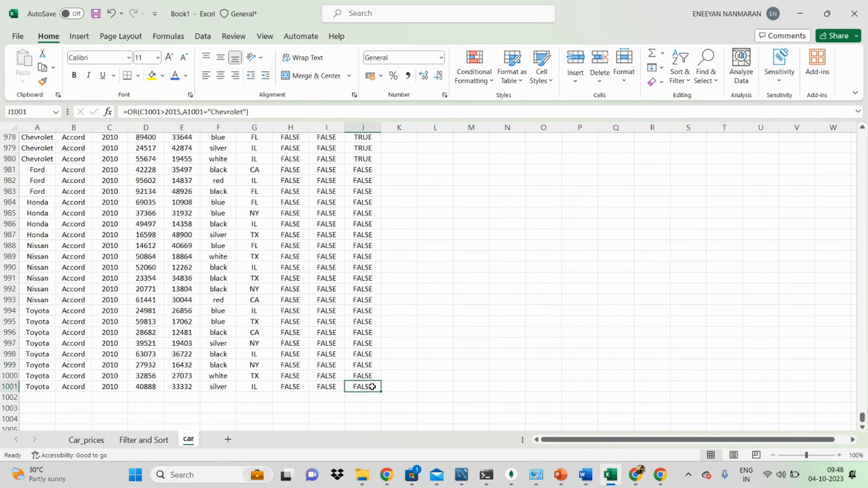
pyautogui.doubleClick(372, 386)
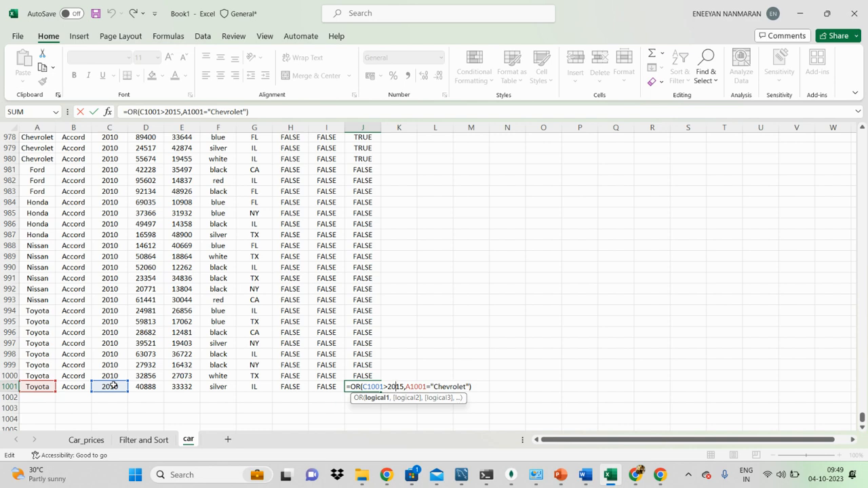
pyautogui.click(346, 357)
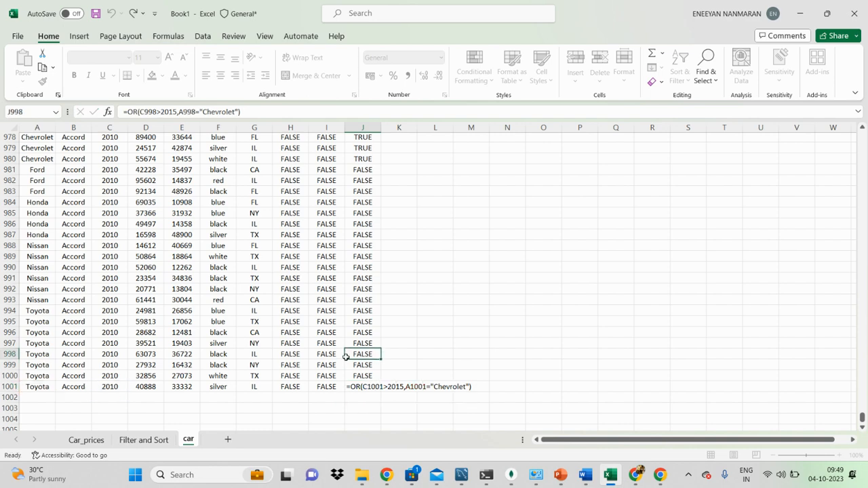
pyautogui.hotkey('ctrl', 'Up')
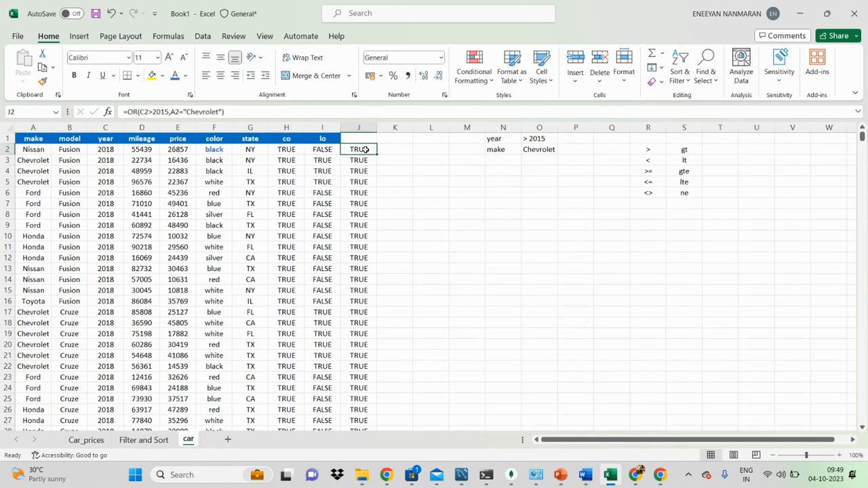
# Review the comparison formula in H2, the AND formulas in I2 and I4, and the OR formula in J4.
pyautogui.click(323, 148)
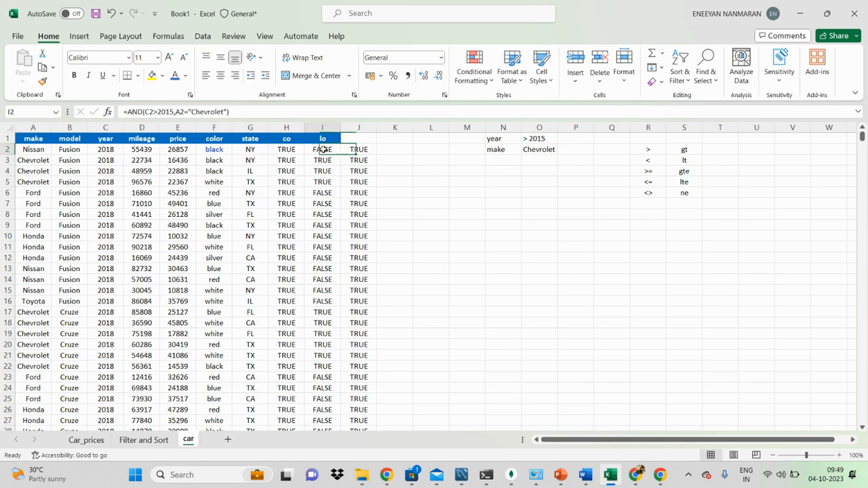
pyautogui.click(285, 148)
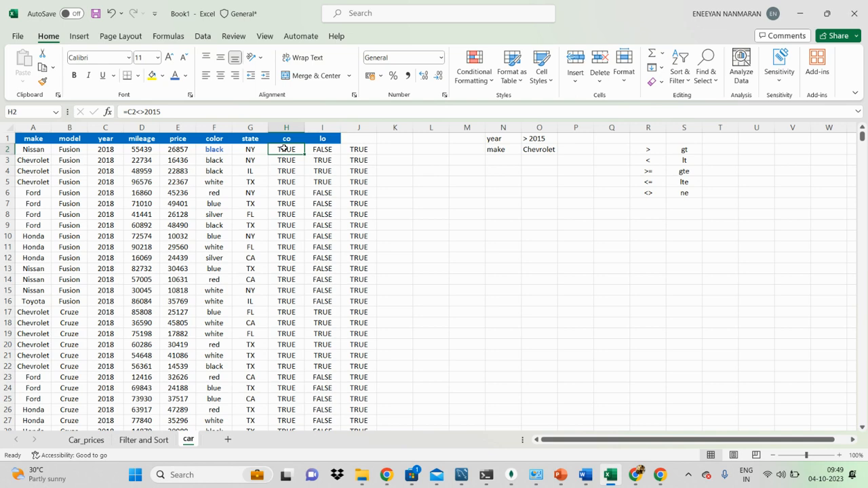
pyautogui.click(330, 171)
pyautogui.click(379, 163)
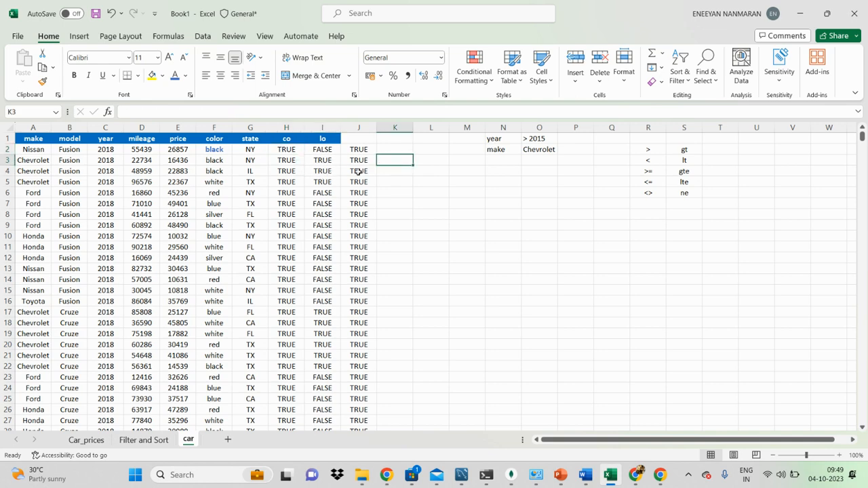
pyautogui.click(359, 171)
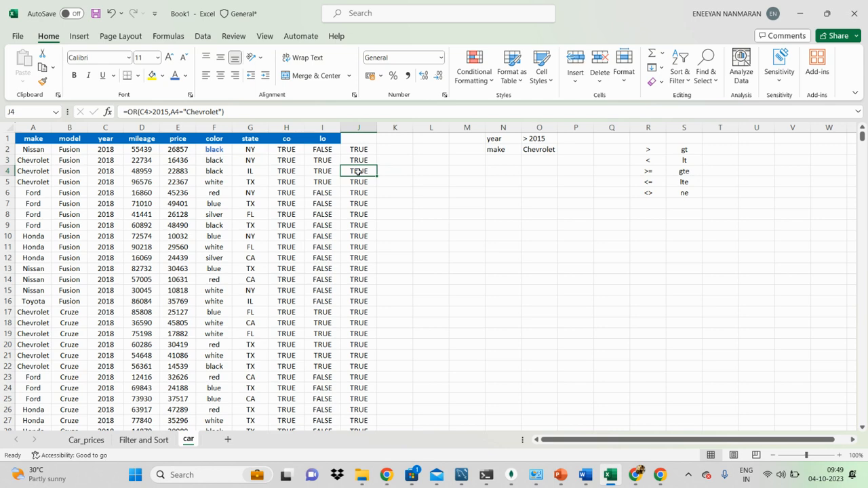
# Add a new worksheet after the car sheet and name it "Relative &Obs".
pyautogui.click(228, 439)
pyautogui.doubleClick(219, 443)
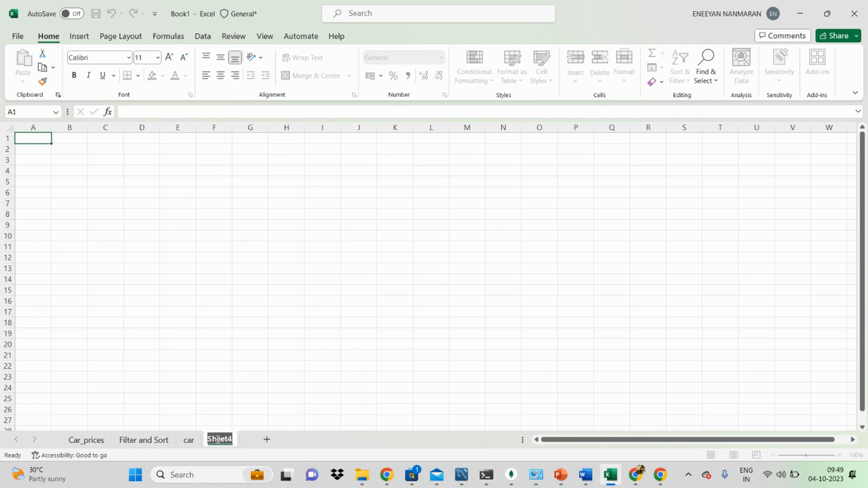
pyautogui.write('Relative')
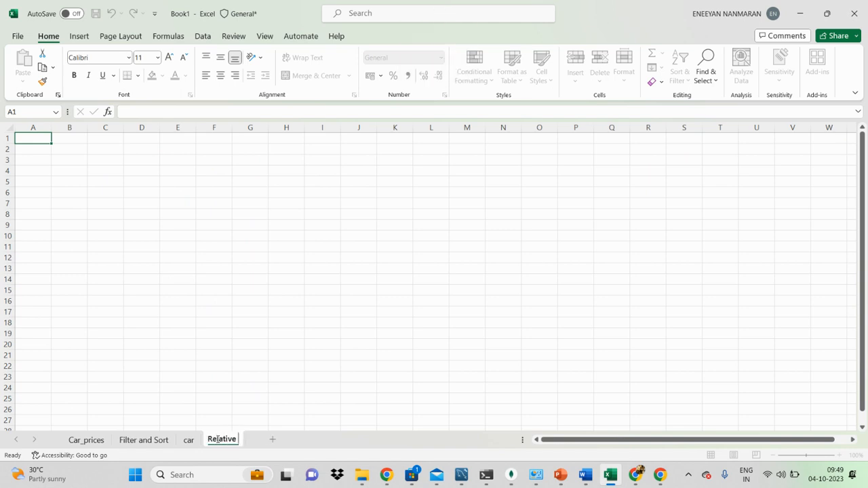
pyautogui.write(' &')
pyautogui.press('capslock')
pyautogui.write('O')
pyautogui.press('capslock')
pyautogui.write('bs')
pyautogui.click(229, 345)
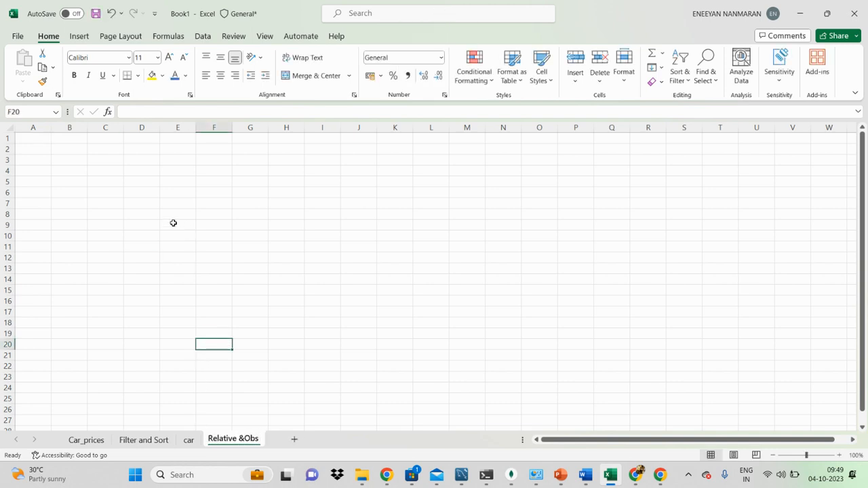
# Enter the column headers Price in E4 and Quantity in F4, and return to E5.
pyautogui.click(225, 221)
pyautogui.click(177, 170)
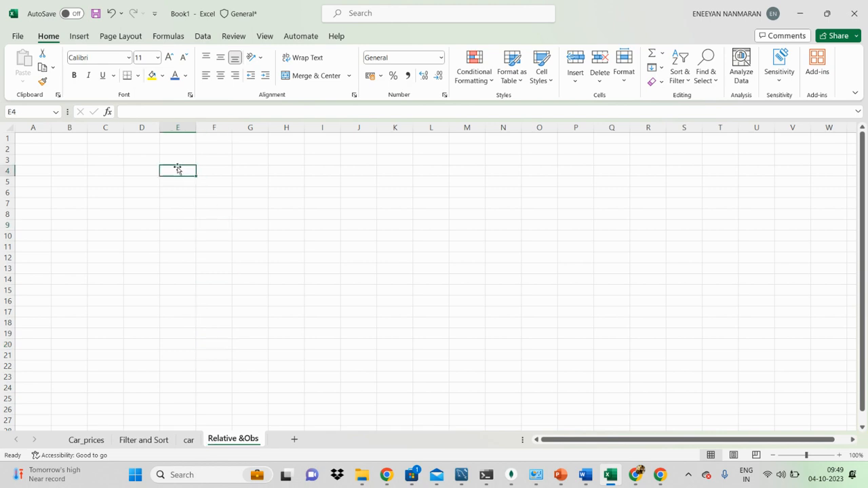
pyautogui.press('capslock')
pyautogui.write('P')
pyautogui.press('capslock')
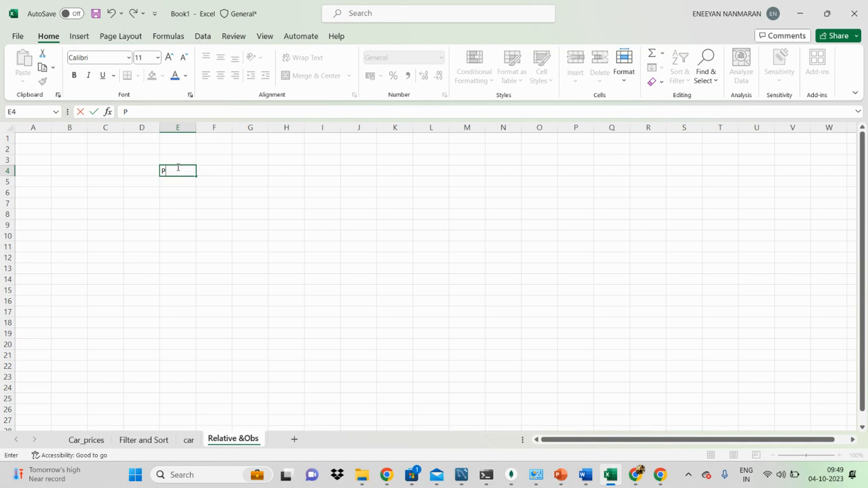
pyautogui.write('rice')
pyautogui.press('Tab')
pyautogui.press('capslock')
pyautogui.write('Q')
pyautogui.press('capslock')
pyautogui.write('uantity')
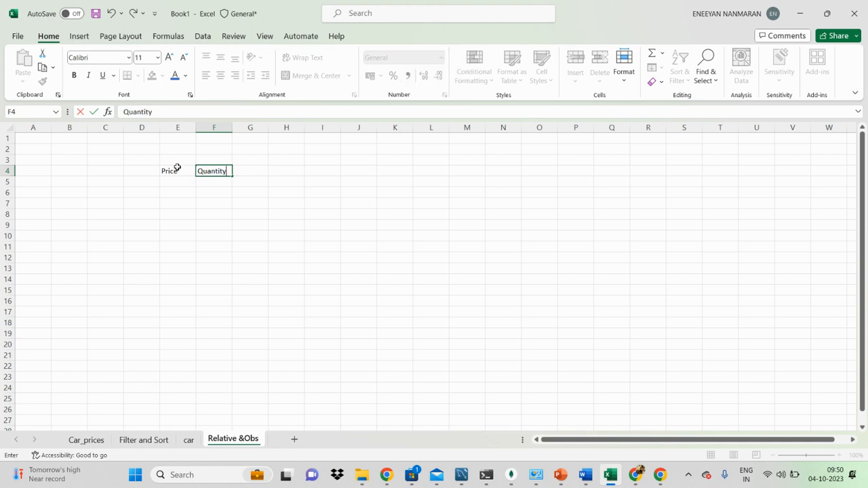
pyautogui.press('Return')
pyautogui.press('Right')
pyautogui.press('Left')
pyautogui.press('Left')
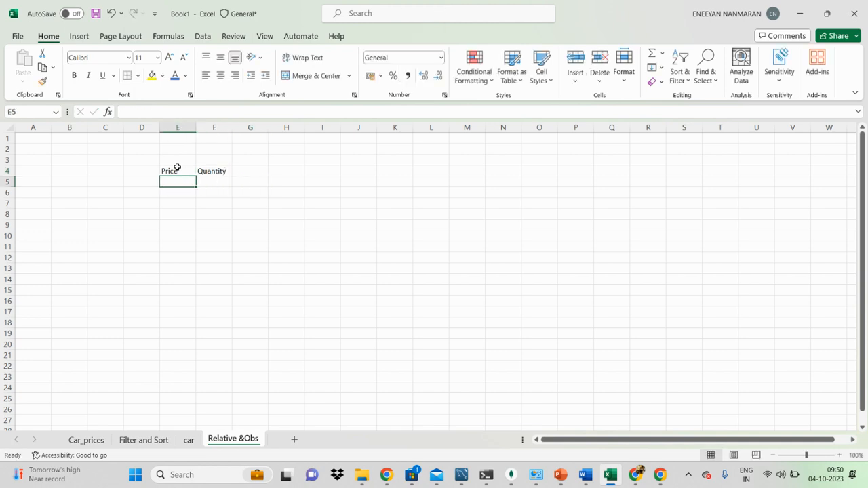
pyautogui.write('1')
pyautogui.press('Return')
pyautogui.write('2')
pyautogui.press('Up')
# Enter the prices 123, 345, 678, 123 and 456 in cells E5 to E9 of the Price column.
pyautogui.write('1.')
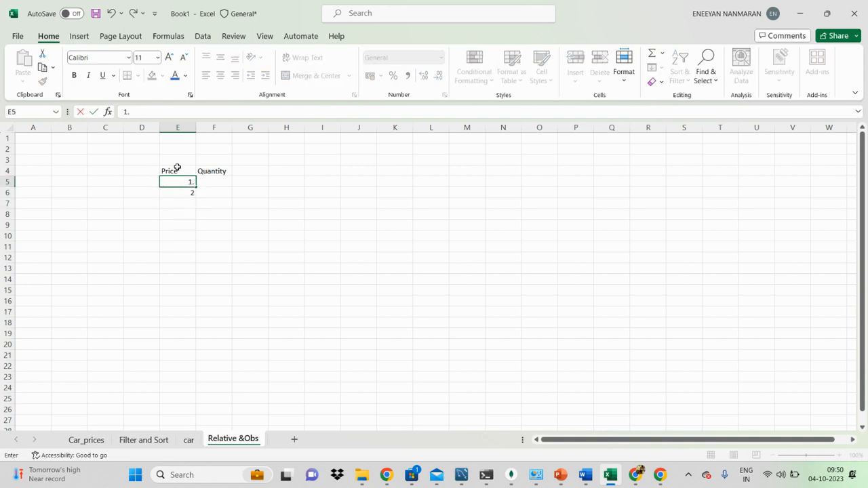
pyautogui.write('23')
pyautogui.press('Return')
pyautogui.write('345')
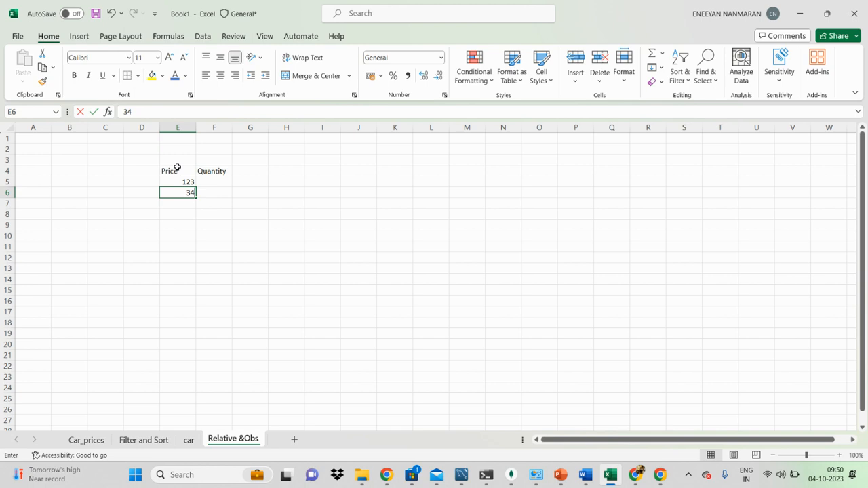
pyautogui.press('Return')
pyautogui.write('678')
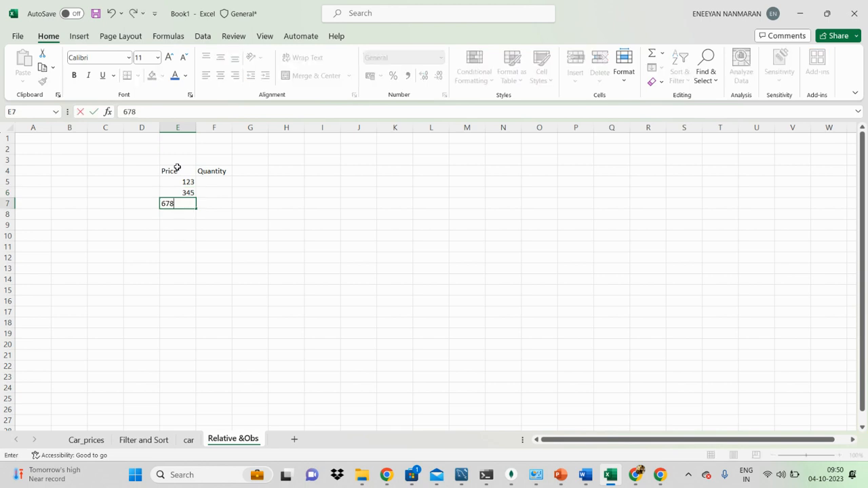
pyautogui.press('Return')
pyautogui.write('123')
pyautogui.press('Return')
pyautogui.write('456')
pyautogui.press('Up')
pyautogui.press('Up')
pyautogui.press('Up')
pyautogui.press('Up')
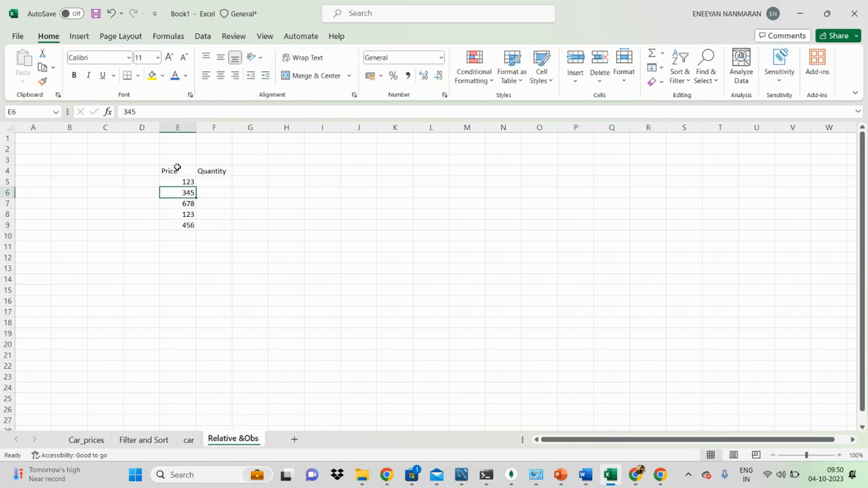
# Enter the quantities 2, 3, 4, 5 and 6 in cells F5 to F9 of the Quantity column.
pyautogui.press('Right')
pyautogui.write('2')
pyautogui.press('Right')
pyautogui.press('Down')
pyautogui.press('Left')
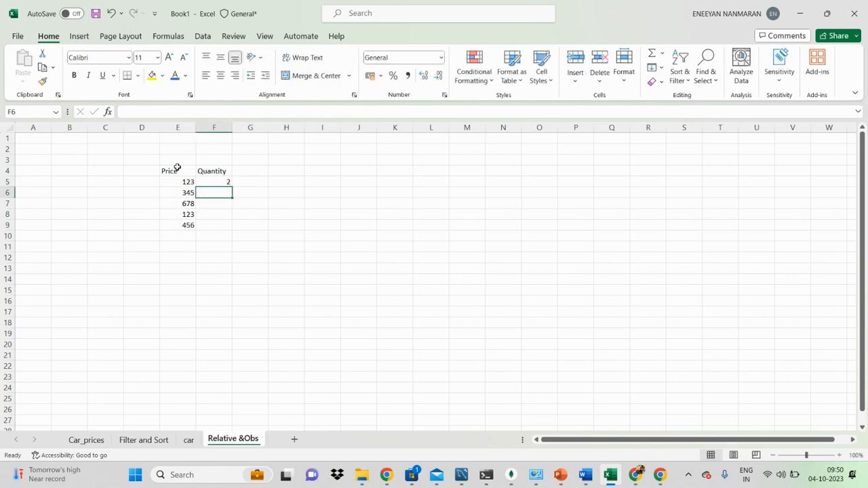
pyautogui.write('3')
pyautogui.press('Return')
pyautogui.write('4')
pyautogui.press('Return')
pyautogui.write('5')
pyautogui.press('Return')
pyautogui.write('6')
pyautogui.press('Return')
pyautogui.write('7')
pyautogui.press('Return')
pyautogui.write('8')
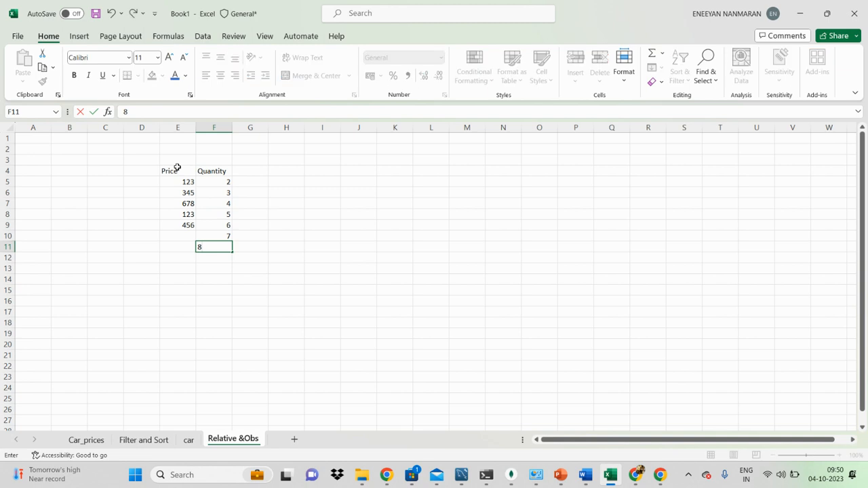
pyautogui.press('Up')
pyautogui.press('Down')
pyautogui.press('Delete')
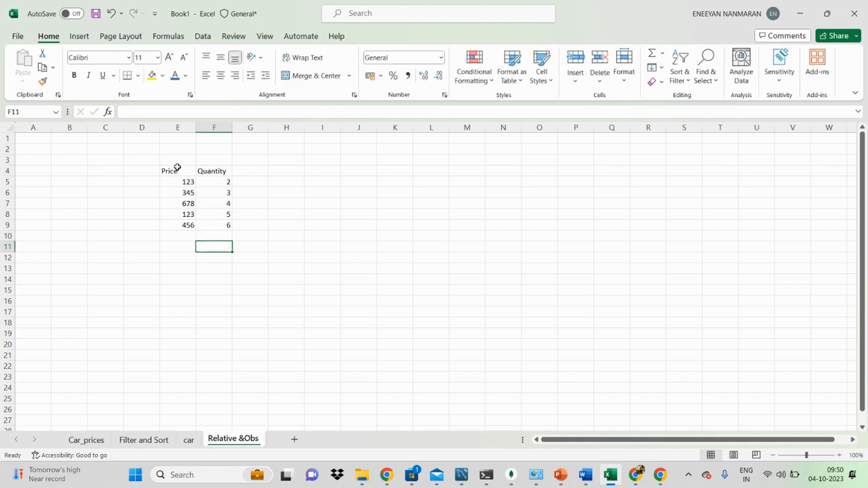
# Center the Price and Quantity table in E4:F9 and apply all borders to it.
pyautogui.moveTo(178, 171); pyautogui.dragTo(224, 226)
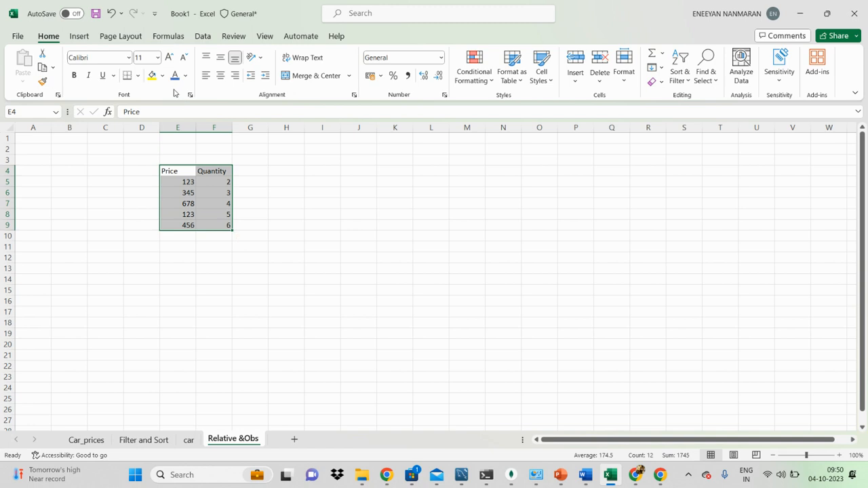
pyautogui.click(221, 75)
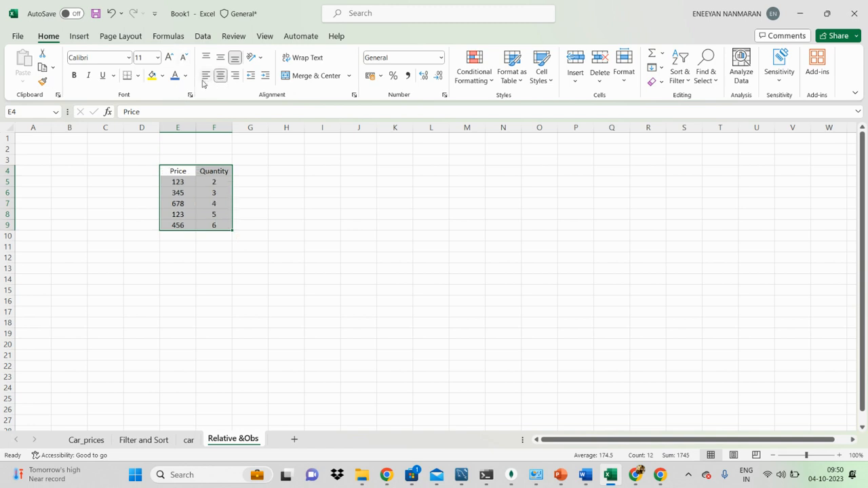
pyautogui.click(138, 76)
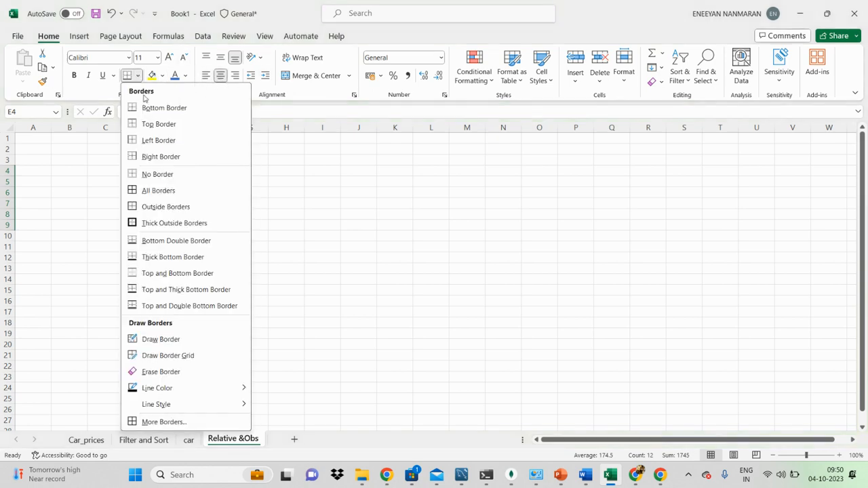
pyautogui.click(158, 190)
pyautogui.click(256, 169)
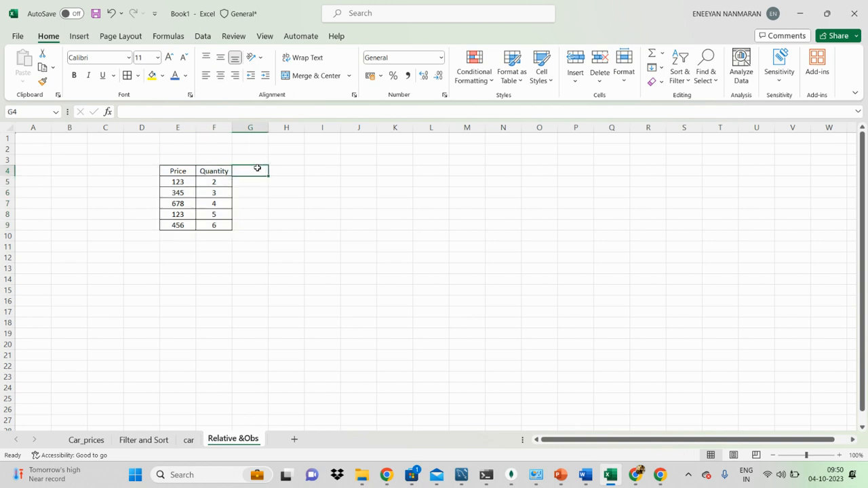
# Add the column header Total_Price in G4, next to Quantity.
pyautogui.press('capslock')
pyautogui.write('Total_')
pyautogui.press('capslock')
pyautogui.write('P')
pyautogui.press('capslock')
pyautogui.write('rice')
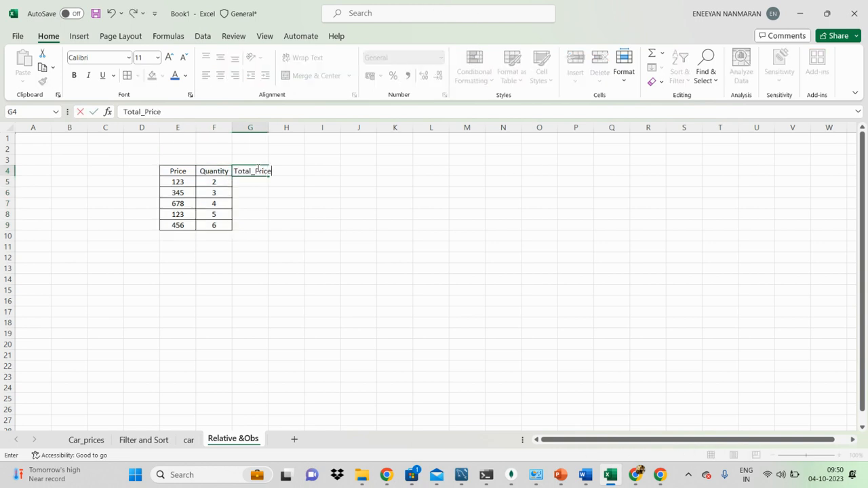
pyautogui.press('Return')
# Calculate the total price in G5 with =E5*F5 and fill the formula down to G9.
pyautogui.write('=')
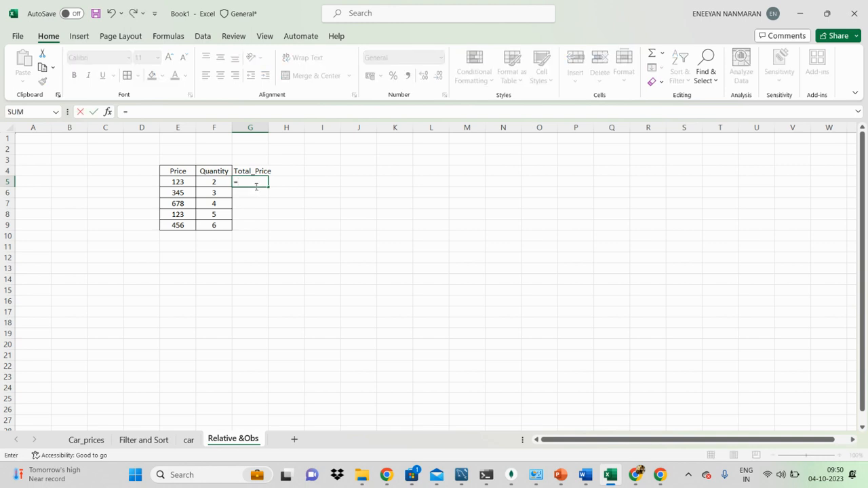
pyautogui.click(190, 185)
pyautogui.write('*')
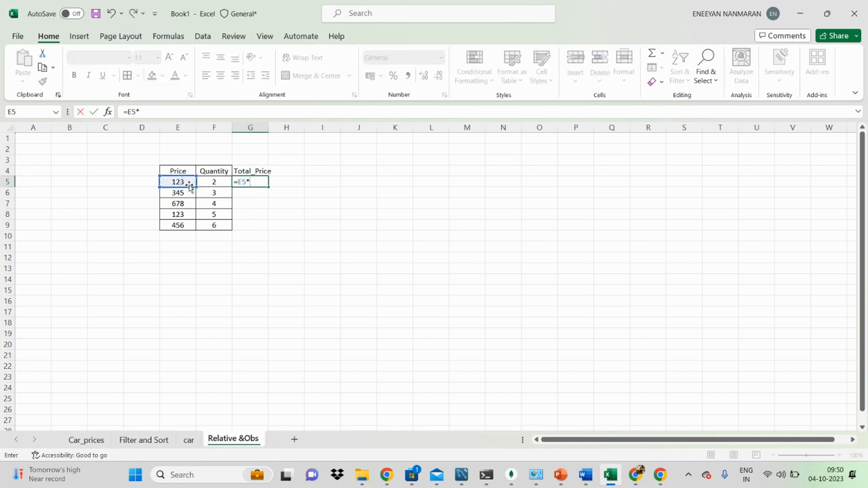
pyautogui.click(216, 186)
pyautogui.press('Return')
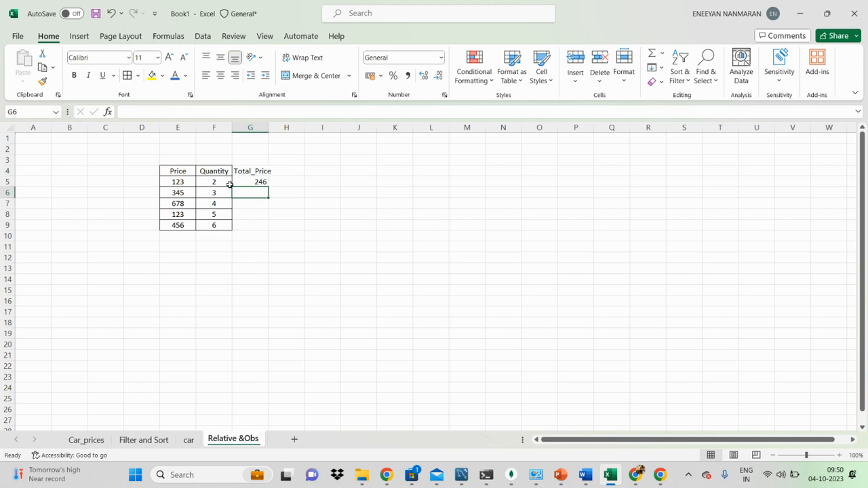
pyautogui.click(249, 183)
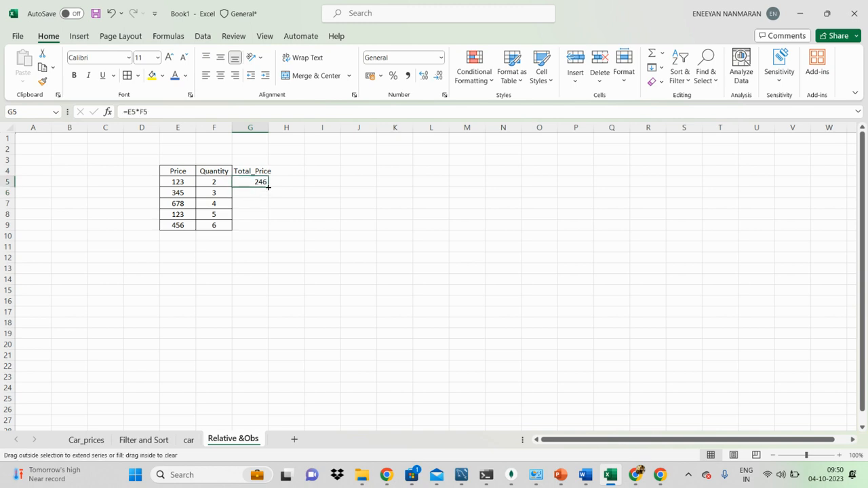
pyautogui.moveTo(268, 186); pyautogui.dragTo(269, 231)
# Sum the total prices G5:G9 in cell G11 with the SUM function.
pyautogui.click(237, 247)
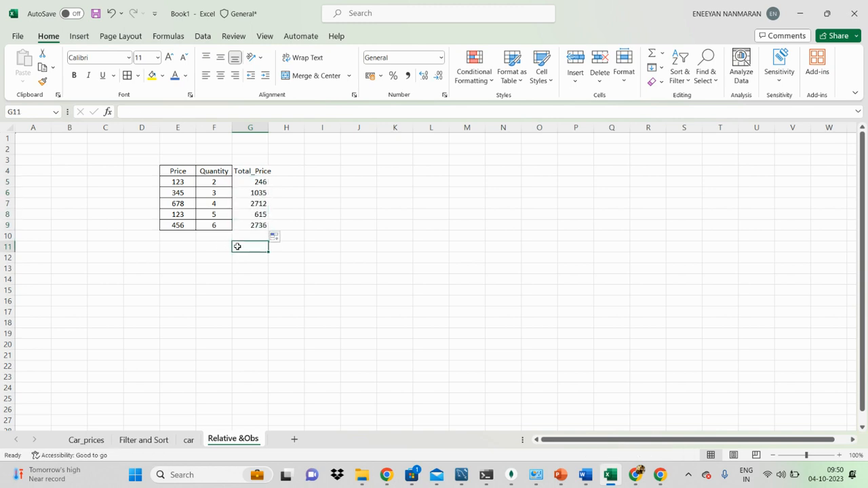
pyautogui.write('=sum(')
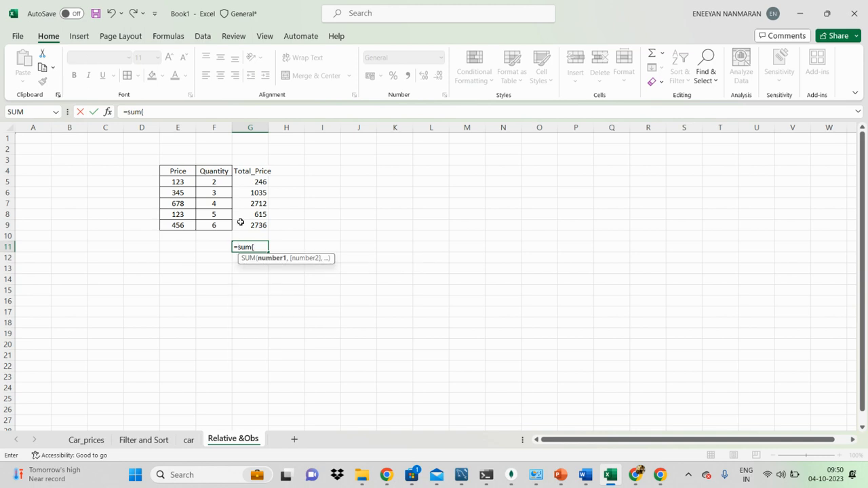
pyautogui.moveTo(260, 182); pyautogui.dragTo(253, 224)
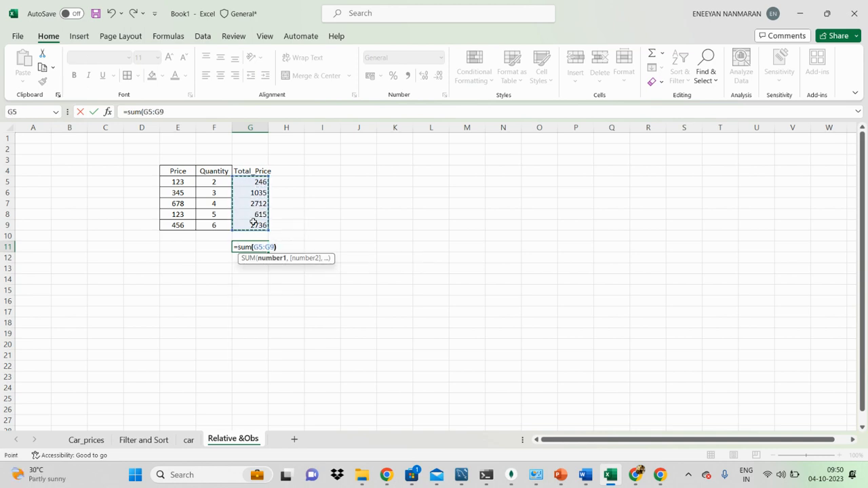
pyautogui.press('Return')
pyautogui.click(250, 247)
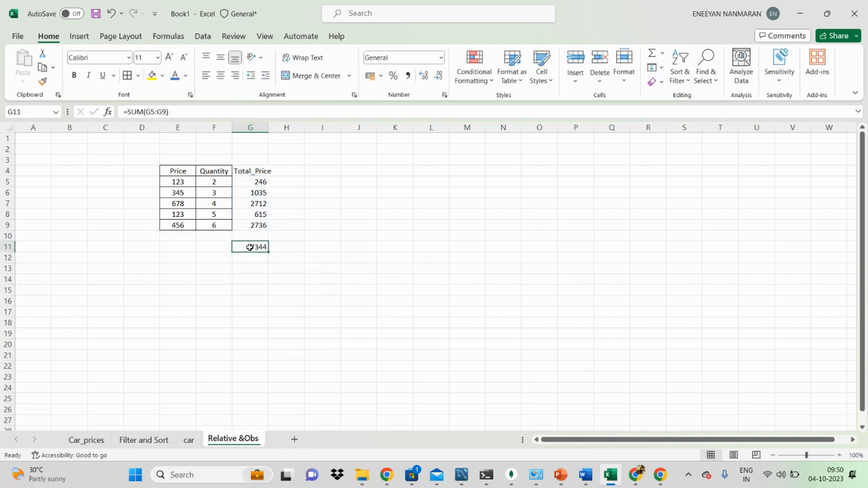
# Center the contents of the table E4:G9 and fit column G's width to its header.
pyautogui.moveTo(180, 174); pyautogui.dragTo(250, 225)
pyautogui.click(221, 76)
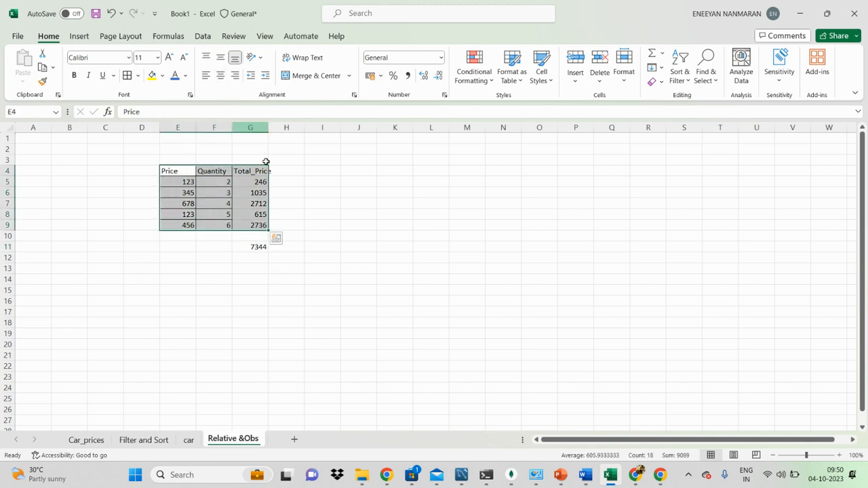
pyautogui.click(220, 76)
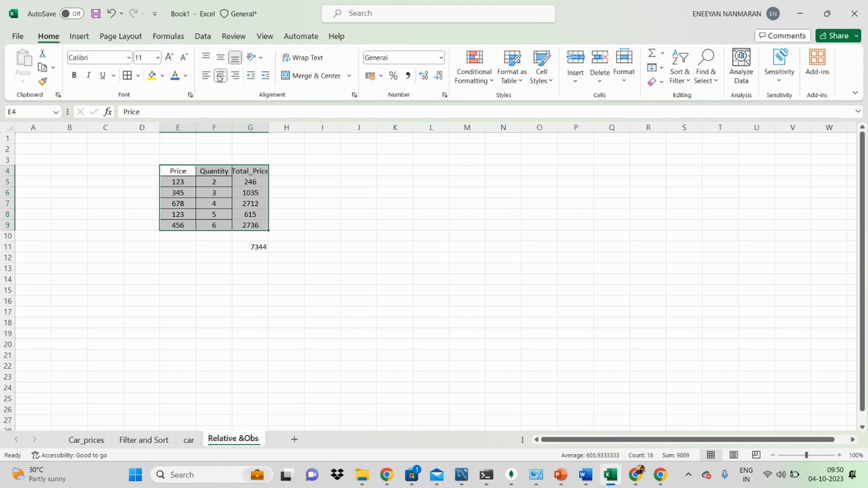
pyautogui.doubleClick(268, 127)
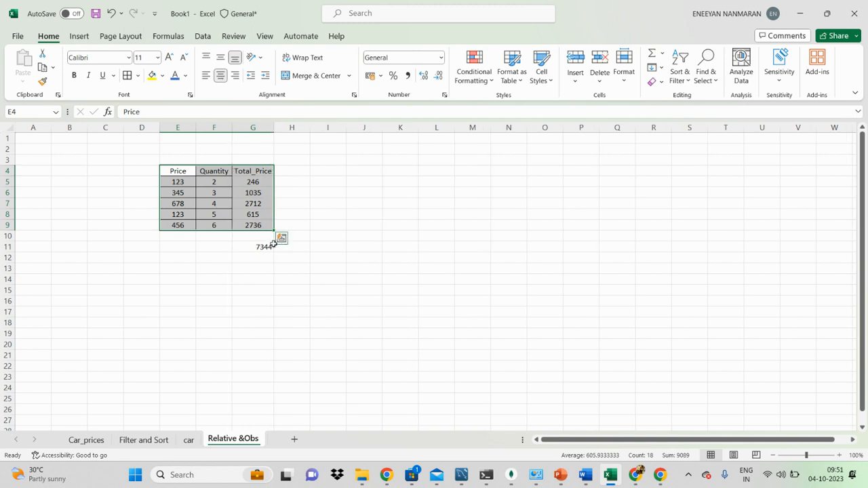
# Center the contents of F1:G11 so the alignment includes the sum in G11.
pyautogui.moveTo(265, 246); pyautogui.dragTo(221, 80)
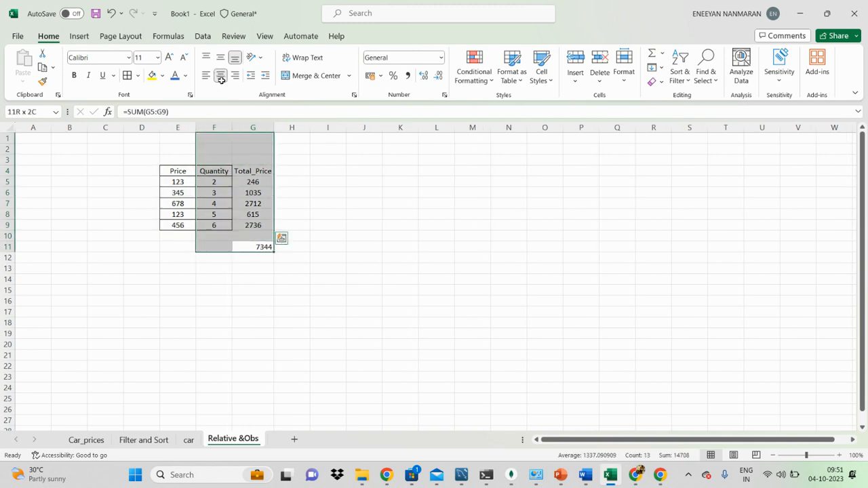
pyautogui.click(221, 77)
pyautogui.click(404, 257)
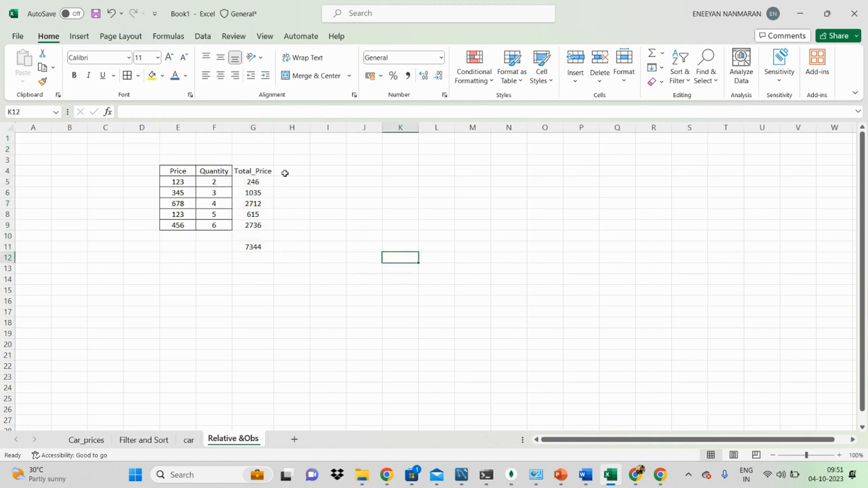
# Apply all borders to the Total_Price column in G4:G9.
pyautogui.moveTo(244, 172); pyautogui.dragTo(244, 224)
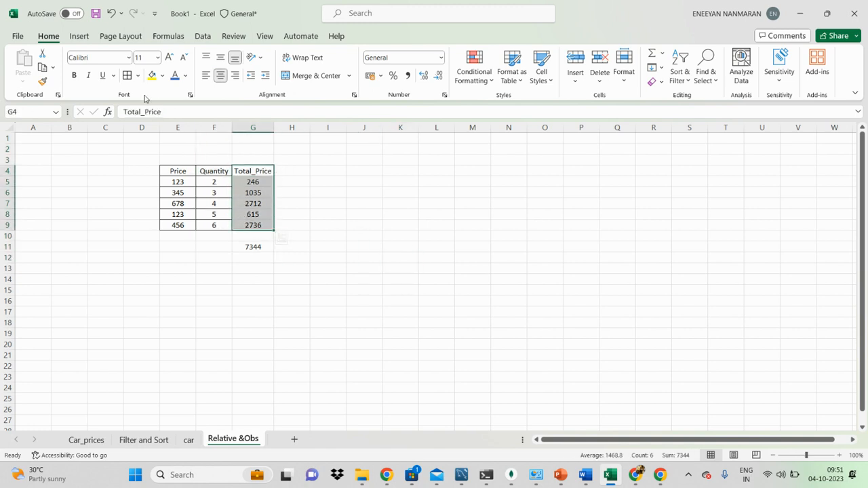
pyautogui.click(127, 75)
pyautogui.click(400, 235)
# Examine the formula in each cell from G5 to G9 to compare which price and quantity cells it references.
pyautogui.click(257, 182)
pyautogui.doubleClick(257, 181)
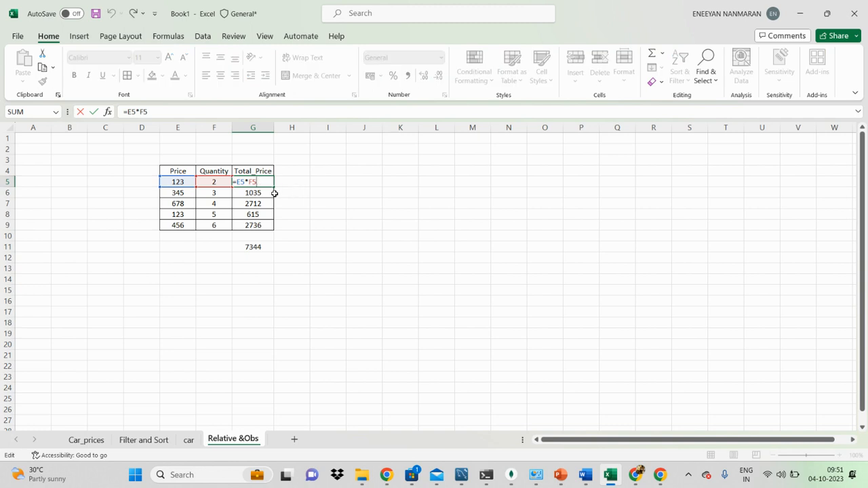
pyautogui.press('Return')
pyautogui.doubleClick(266, 193)
pyautogui.press('Return')
pyautogui.doubleClick(261, 203)
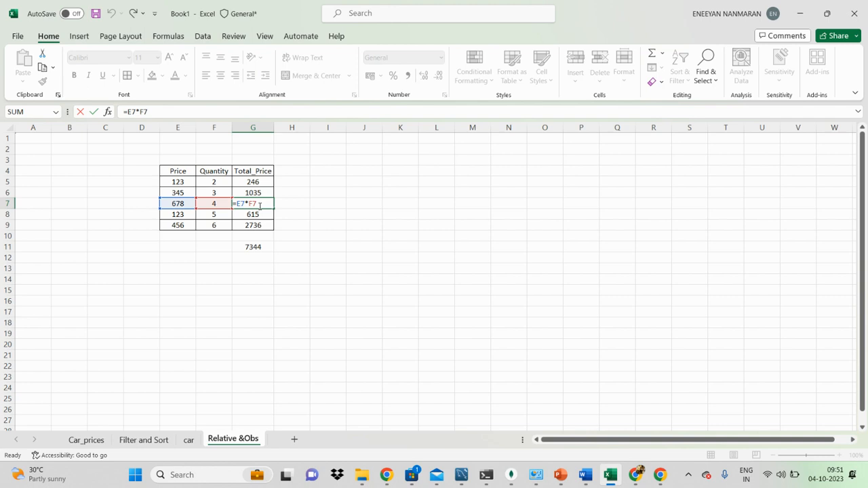
pyautogui.press('Return')
pyautogui.doubleClick(253, 214)
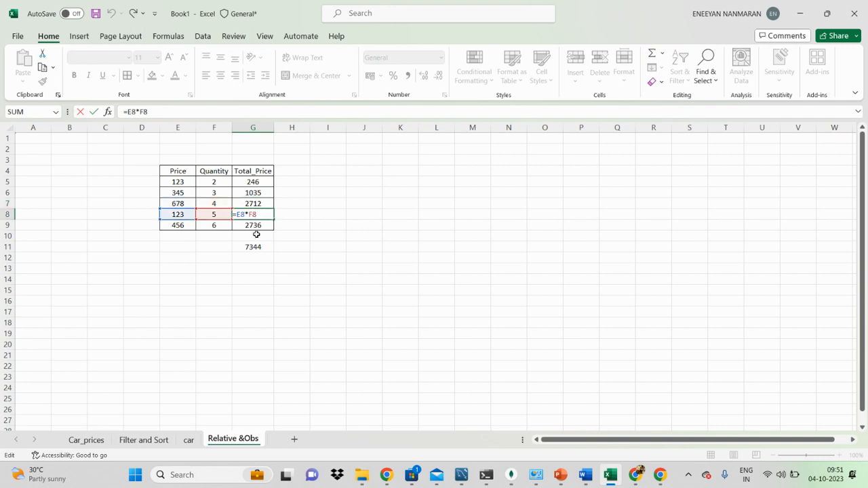
pyautogui.press('Return')
pyautogui.doubleClick(261, 227)
pyautogui.click(328, 213)
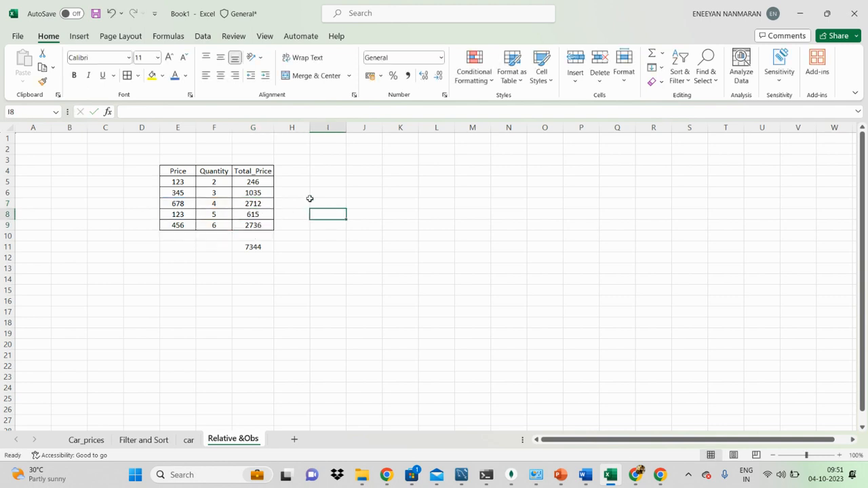
# Enter the header "after discount" in I4 and widen column I to fit the text.
pyautogui.click(313, 172)
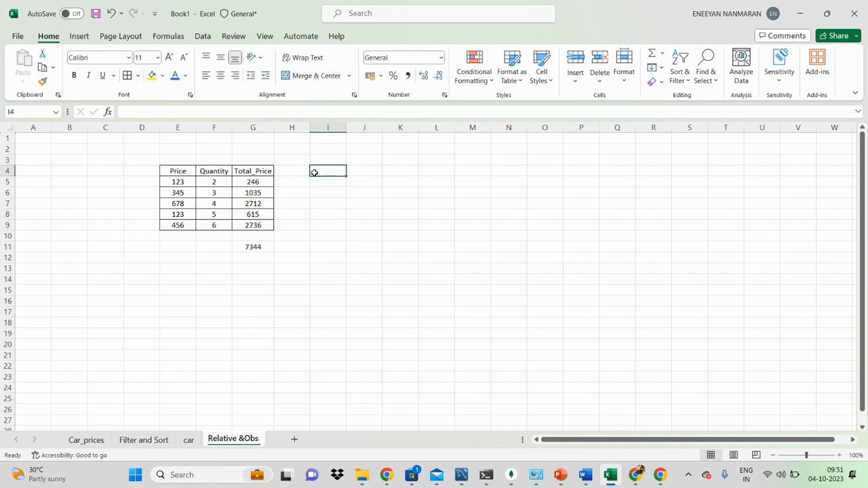
pyautogui.write('after discount')
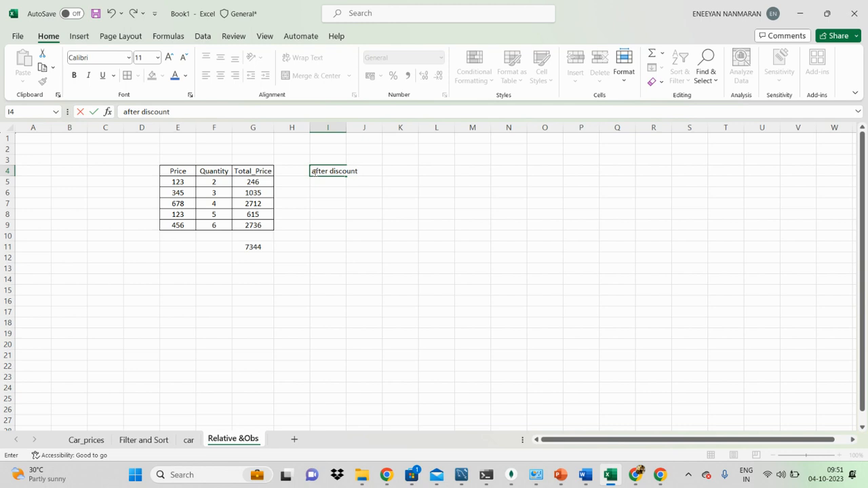
pyautogui.click(340, 128)
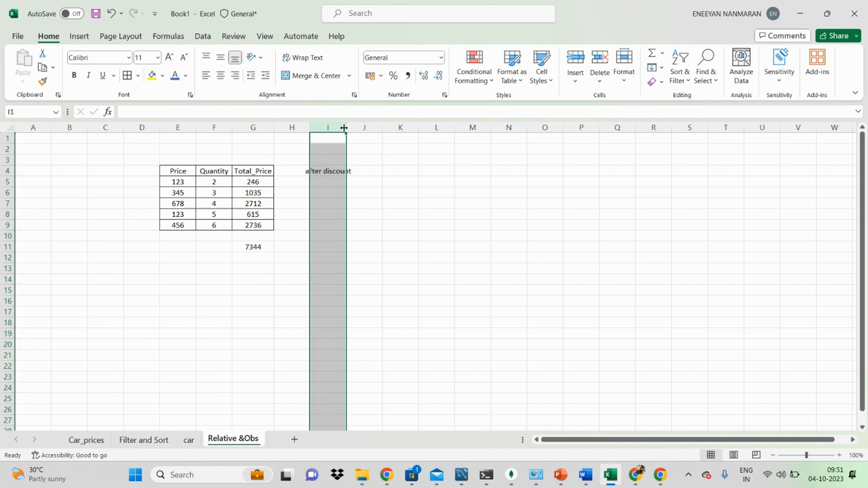
pyautogui.moveTo(344, 128); pyautogui.dragTo(360, 128)
# Enter the discount rate 13% in H2 and move to the adjacent cell G2.
pyautogui.click(285, 150)
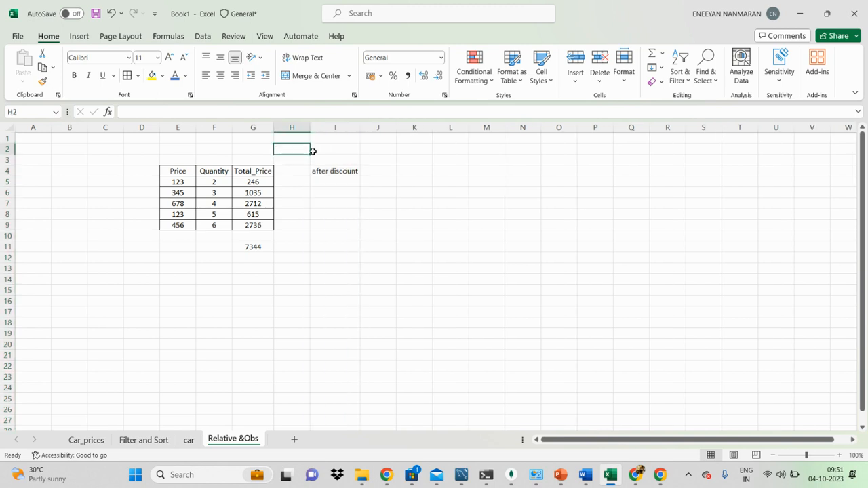
pyautogui.write('13%')
pyautogui.click(253, 149)
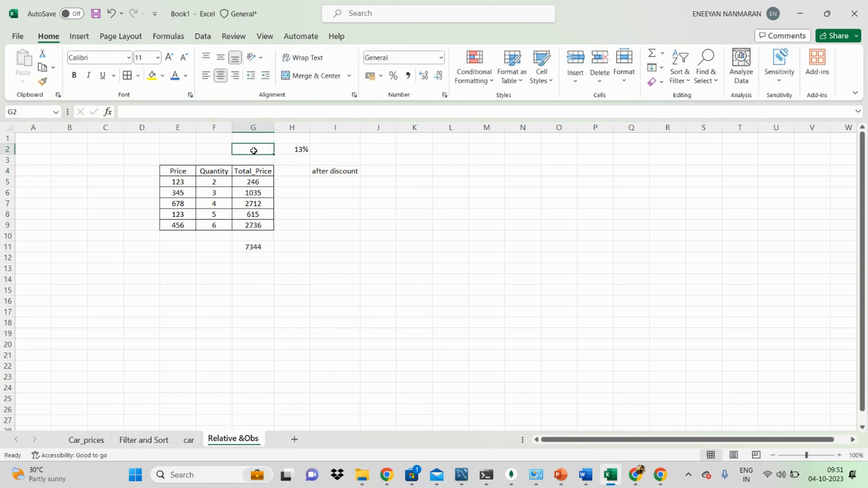
# Enter the label "Discount" in G2, beside the discount rate.
pyautogui.press('capslock')
pyautogui.write('D')
pyautogui.press('capslock')
pyautogui.write('iscount')
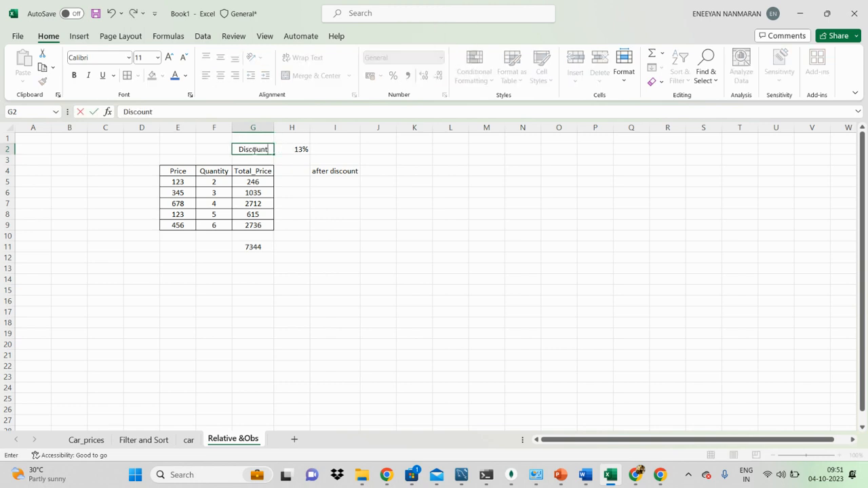
pyautogui.click(398, 249)
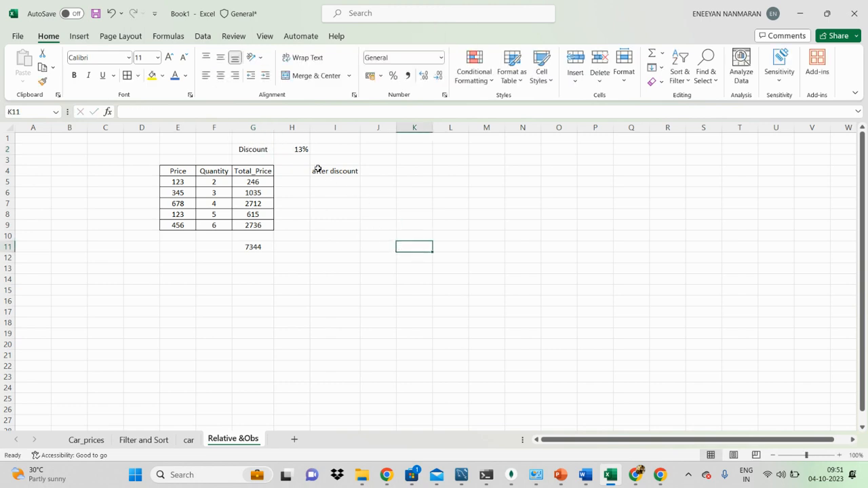
# Add the column header "Discount" in H4, between Total_Price and after discount.
pyautogui.click(295, 174)
pyautogui.press('capslock')
pyautogui.write('D')
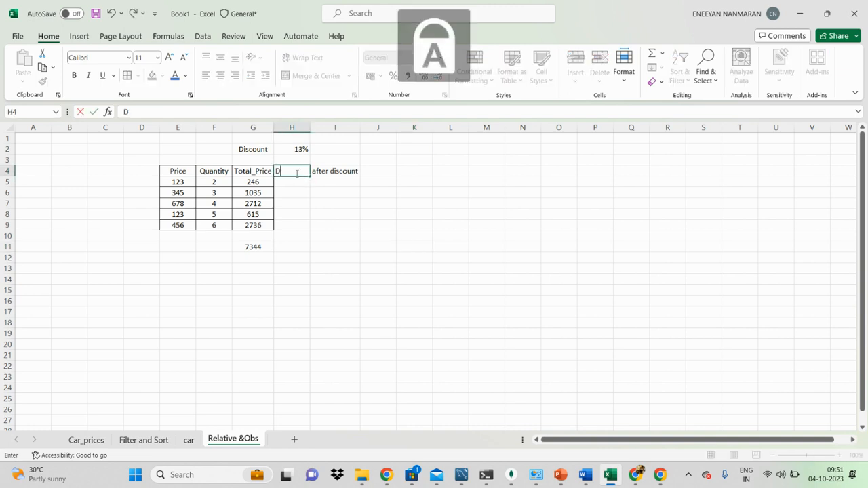
pyautogui.press('capslock')
pyautogui.write('iscount')
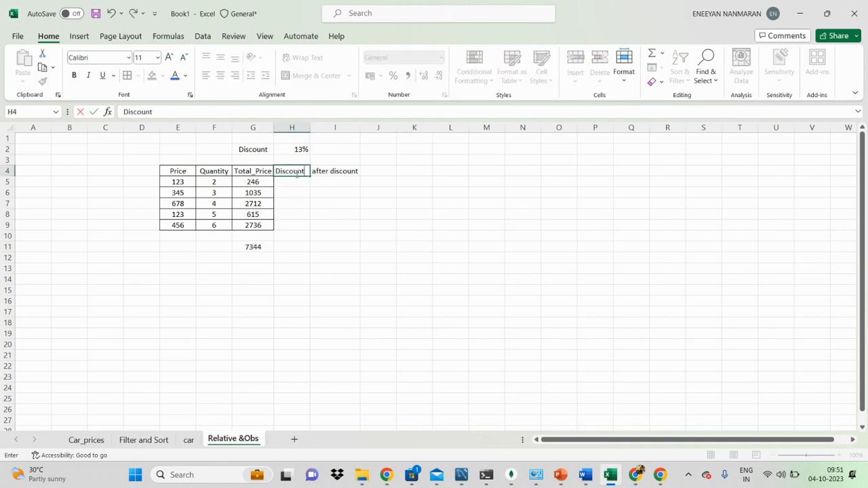
pyautogui.click(343, 203)
# Enter the formula =G5*H2 in H5 to calculate the first row's discount amount.
pyautogui.click(303, 184)
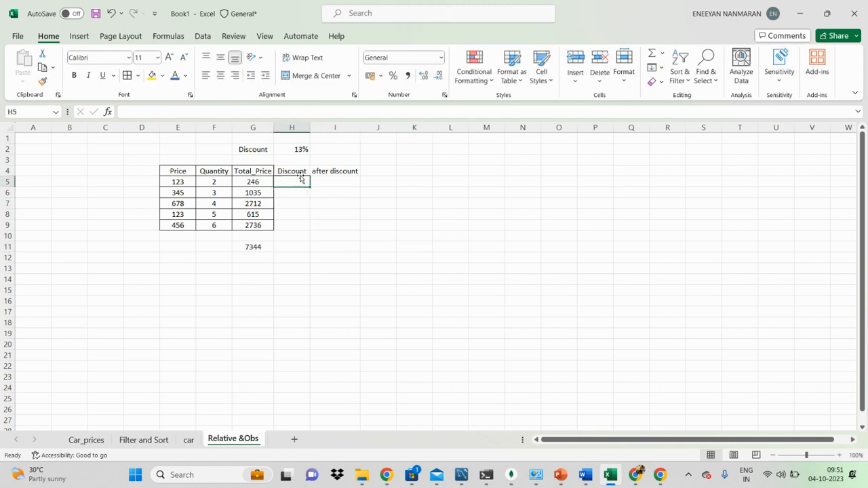
pyautogui.write('=')
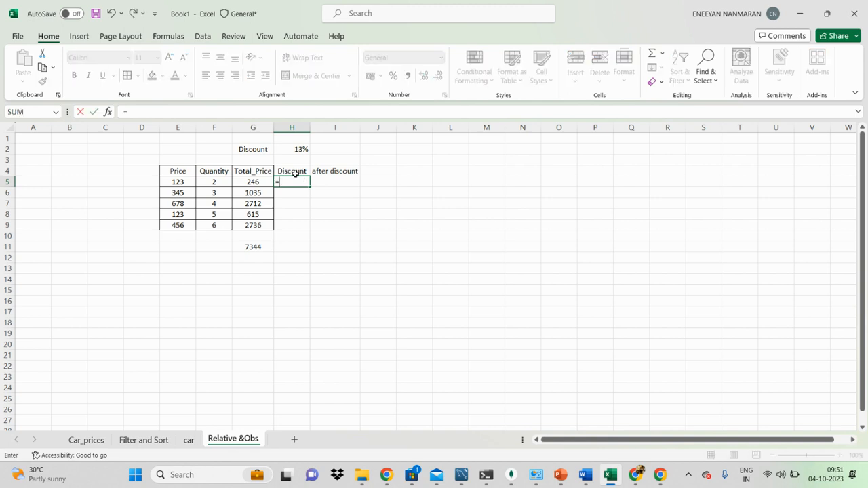
pyautogui.click(262, 183)
pyautogui.write('*')
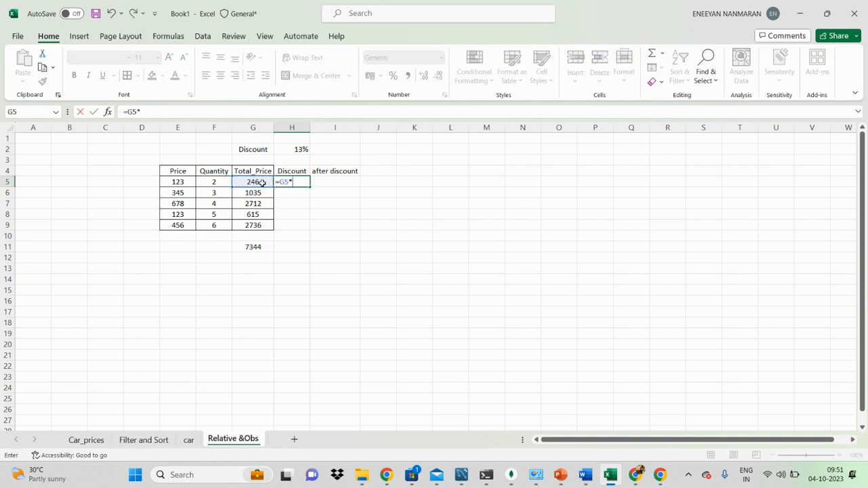
pyautogui.click(296, 151)
pyautogui.press('Return')
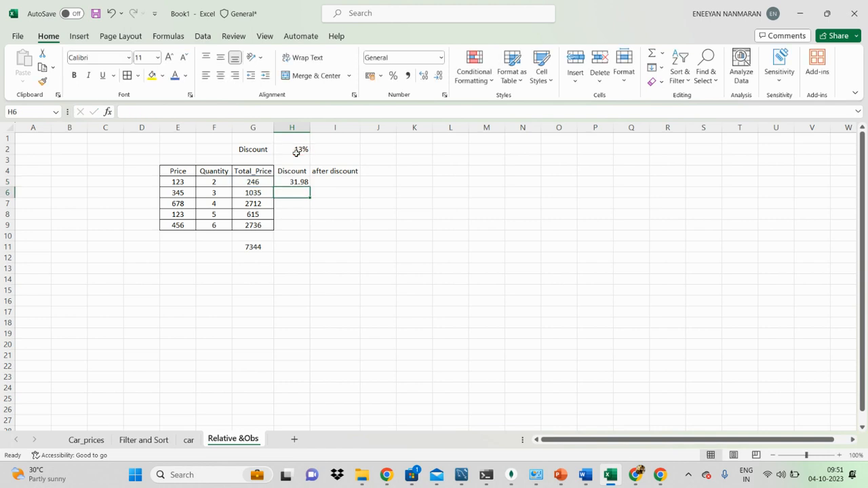
# Fill the relative discount formula from H5 down to H9.
pyautogui.click(300, 182)
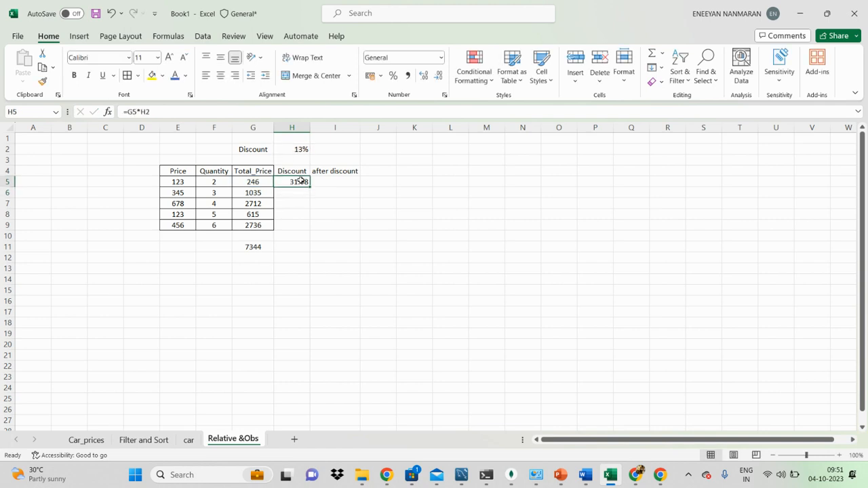
pyautogui.moveTo(311, 186); pyautogui.dragTo(312, 228)
pyautogui.click(369, 224)
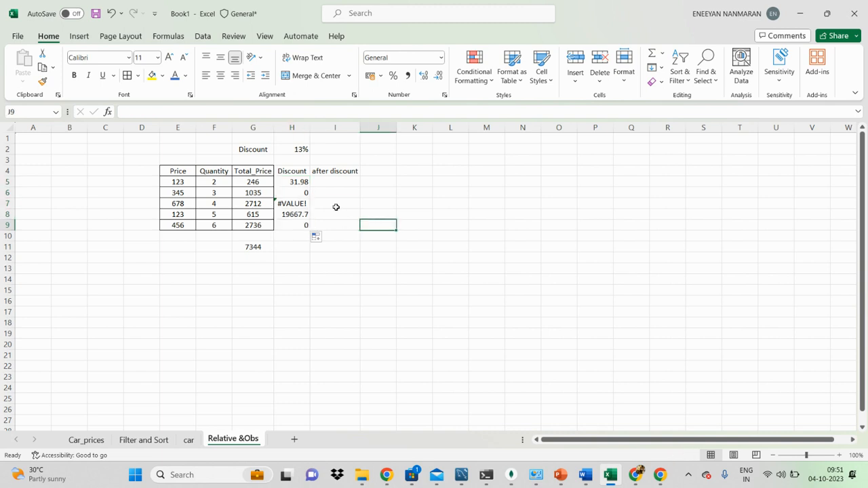
# Examine the formulas in H5, H6 and H7 to see which discount cell each references, comparing them with the rate in H2.
pyautogui.click(302, 185)
pyautogui.click(300, 192)
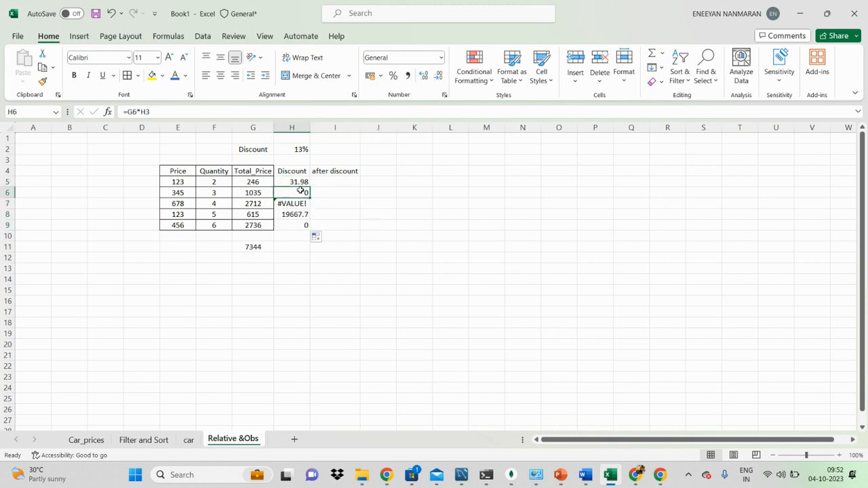
pyautogui.doubleClick(298, 182)
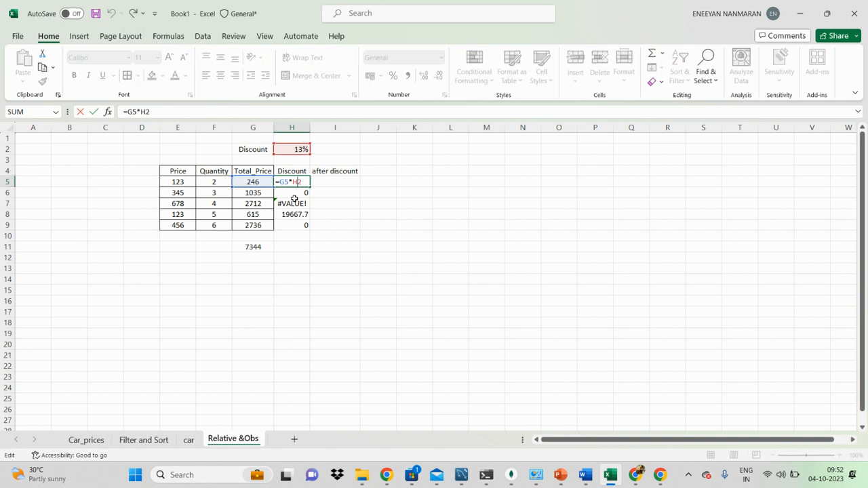
pyautogui.click(295, 199)
pyautogui.doubleClick(300, 191)
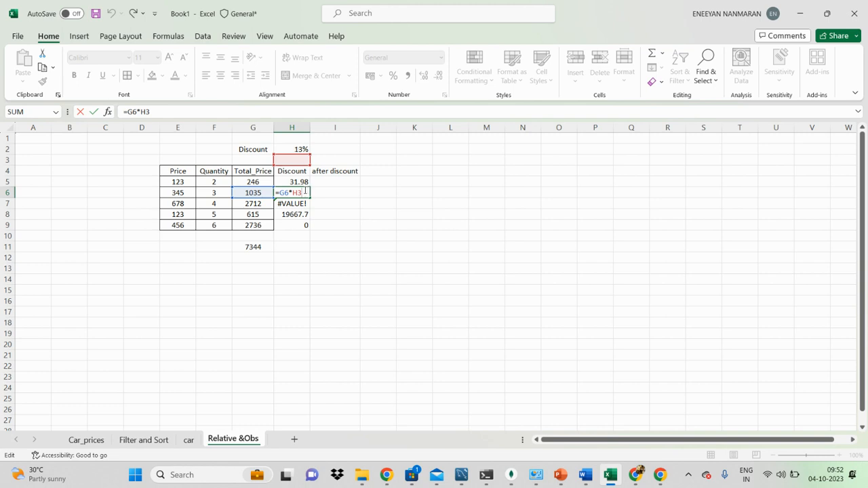
pyautogui.click(374, 212)
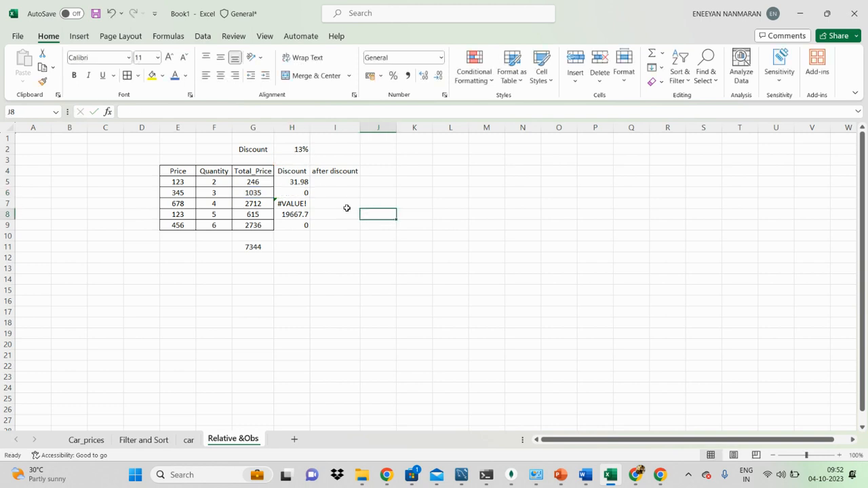
pyautogui.doubleClick(295, 204)
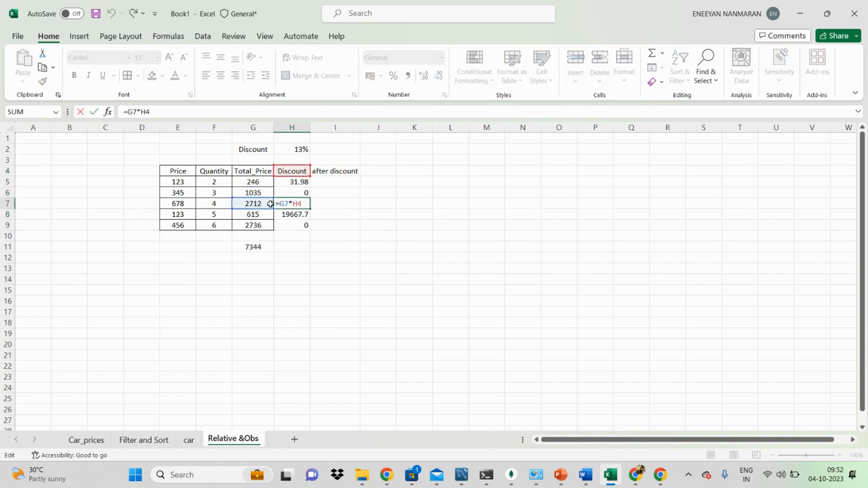
pyautogui.click(358, 216)
pyautogui.click(309, 205)
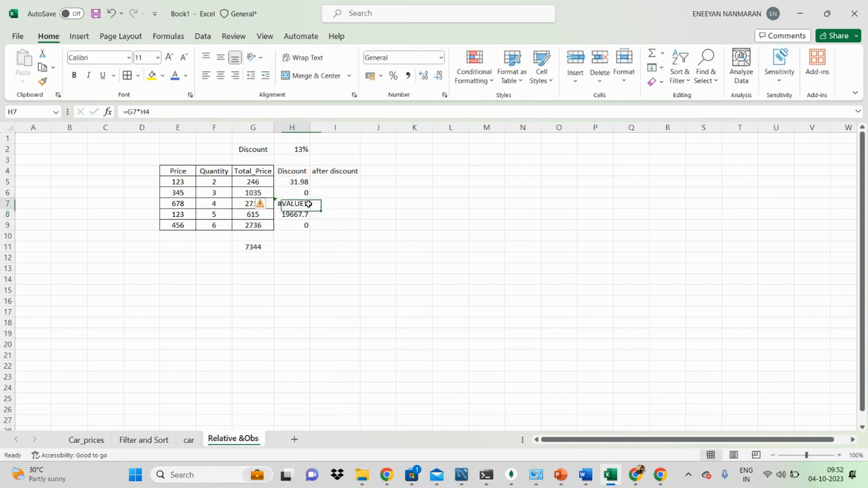
pyautogui.click(361, 235)
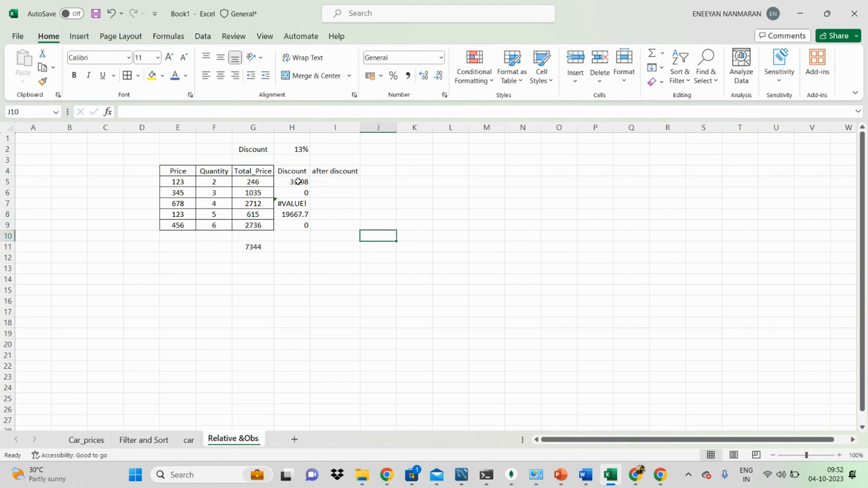
pyautogui.click(303, 146)
pyautogui.click(300, 182)
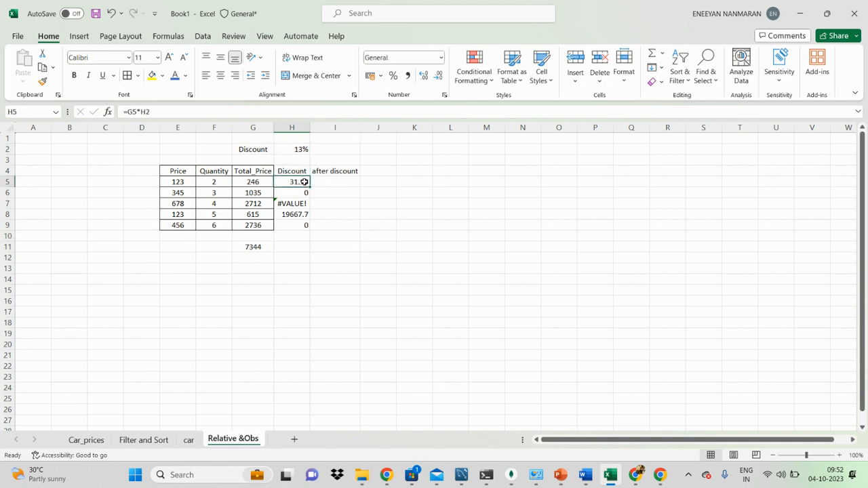
pyautogui.click(301, 150)
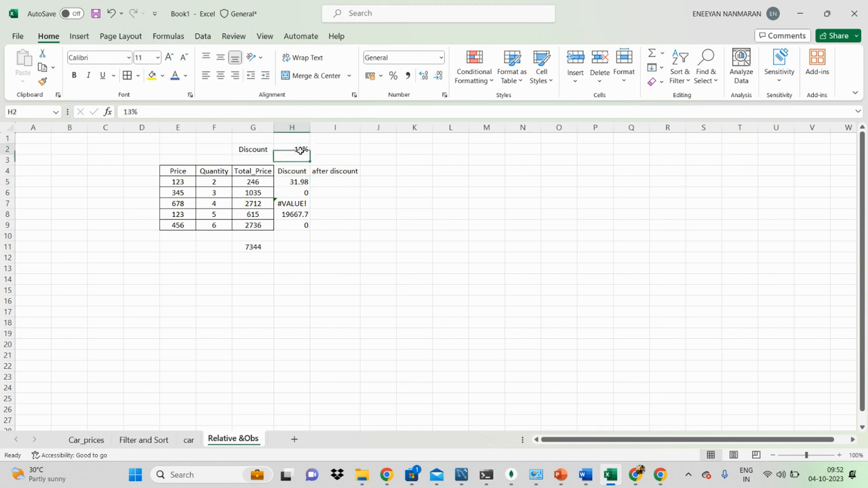
pyautogui.click(301, 185)
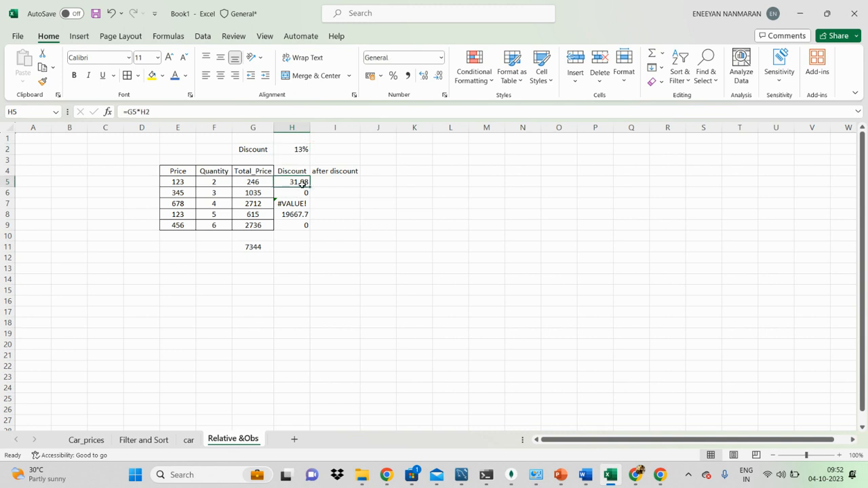
# Make the discount rate reference in H5 absolute so the formula reads =G5*$H$2.
pyautogui.doubleClick(303, 184)
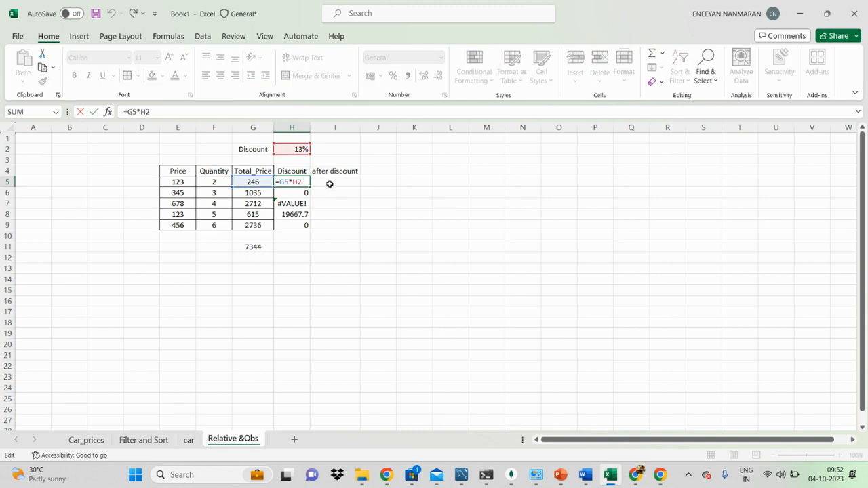
pyautogui.moveTo(304, 182); pyautogui.dragTo(293, 182)
pyautogui.press('F4')
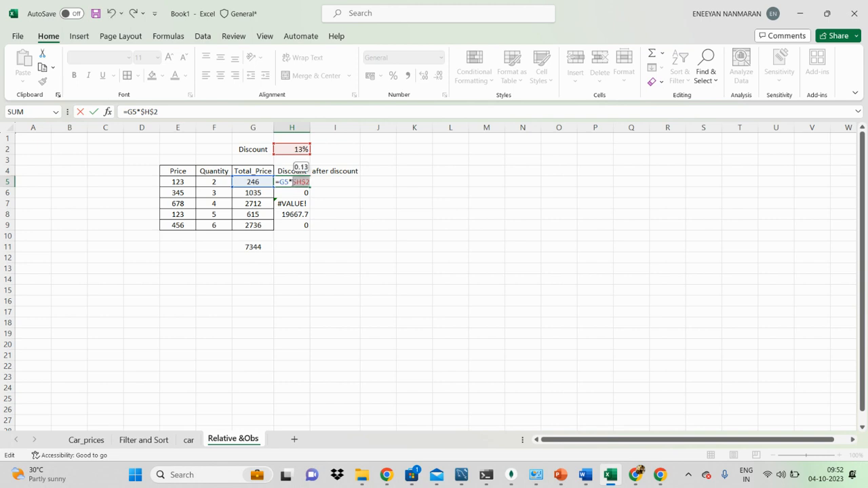
pyautogui.press('Return')
# Fill the absolute-reference discount formula from H5 down to H9 and center the values in H5:H9.
pyautogui.click(291, 182)
pyautogui.moveTo(310, 189); pyautogui.dragTo(308, 229)
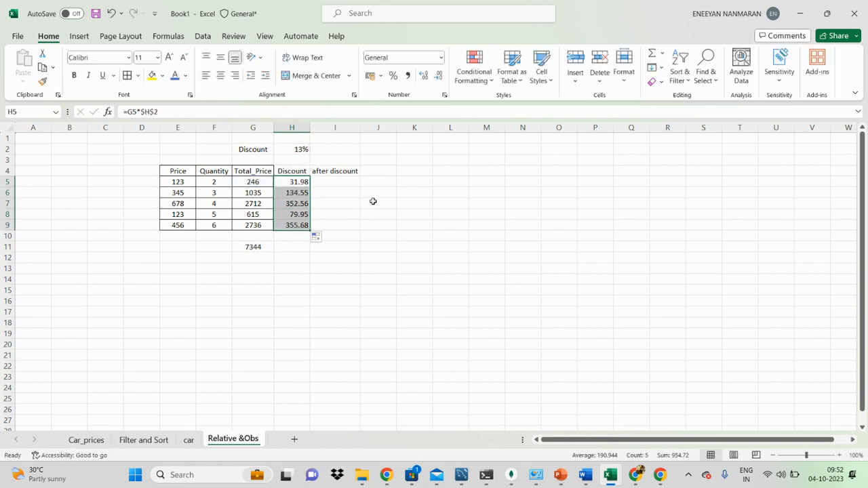
pyautogui.click(221, 75)
pyautogui.click(371, 230)
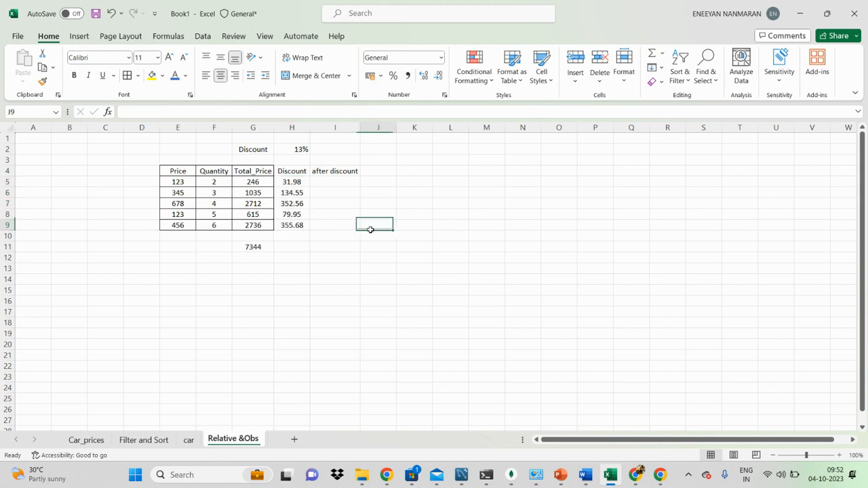
# Inspect the formulas in H9, H6 and H5 to check that each references the discount rate in $H$2.
pyautogui.doubleClick(296, 225)
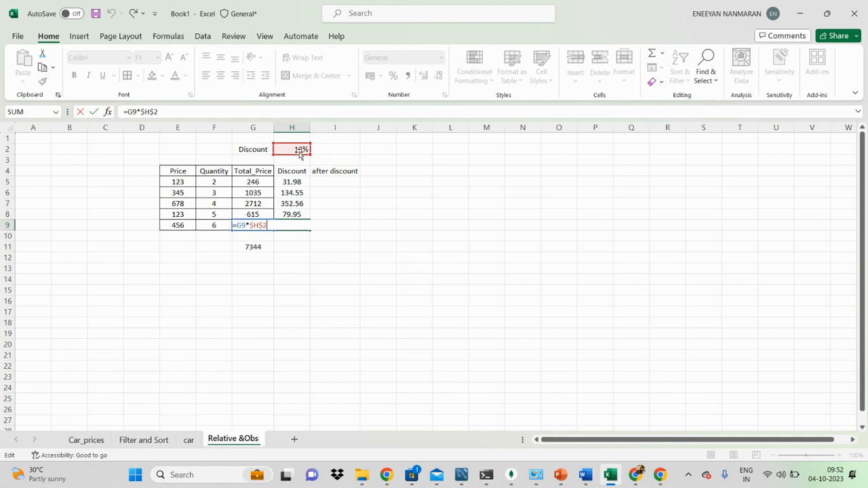
pyautogui.click(412, 247)
pyautogui.doubleClick(293, 193)
pyautogui.click(378, 210)
pyautogui.click(300, 181)
pyautogui.press('BackSpace')
pyautogui.press('BackSpace')
pyautogui.hotkey('ctrl', 'Return')
pyautogui.click(292, 181)
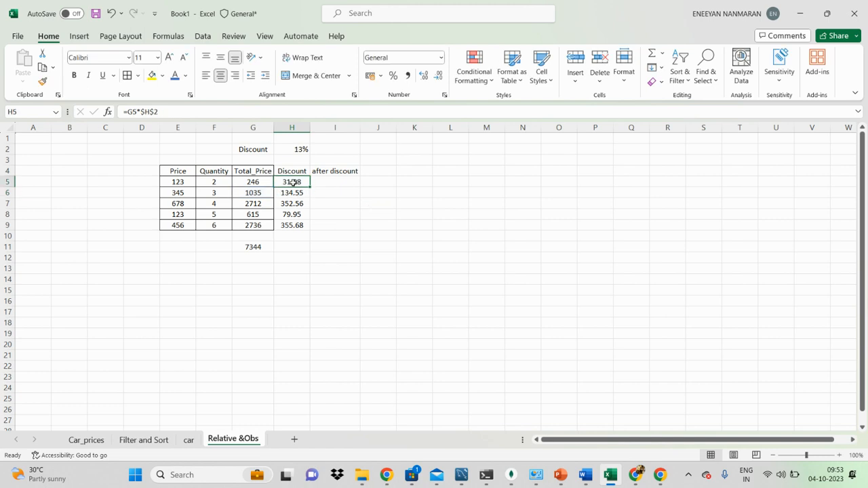
# Compare the relative references in G5's Total_Price formula with the absolute reference to H2 in H5's discount formula.
pyautogui.click(301, 148)
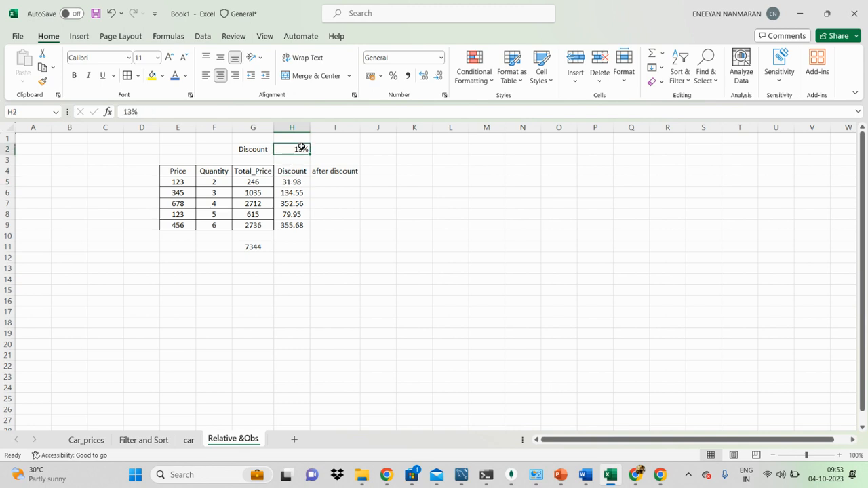
pyautogui.click(260, 181)
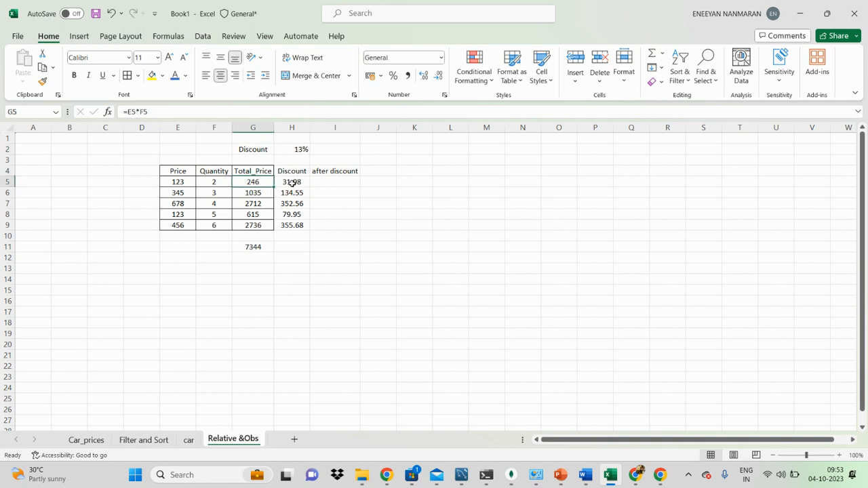
pyautogui.doubleClick(264, 181)
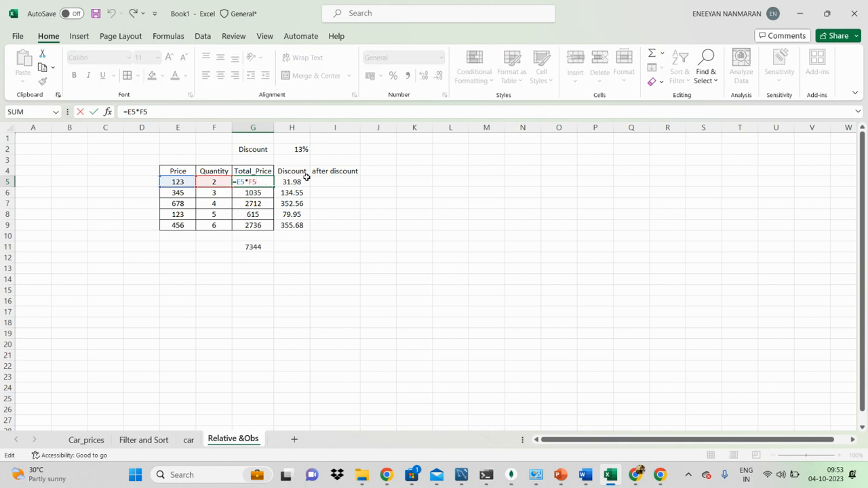
pyautogui.click(300, 181)
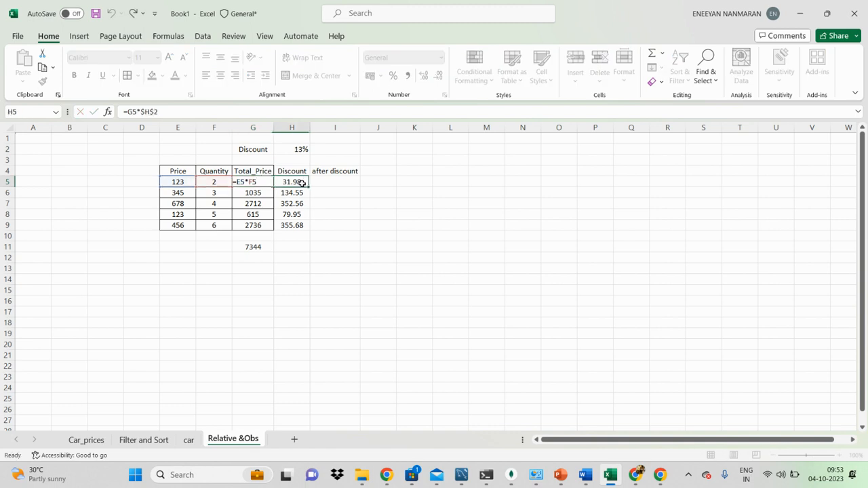
pyautogui.click(302, 148)
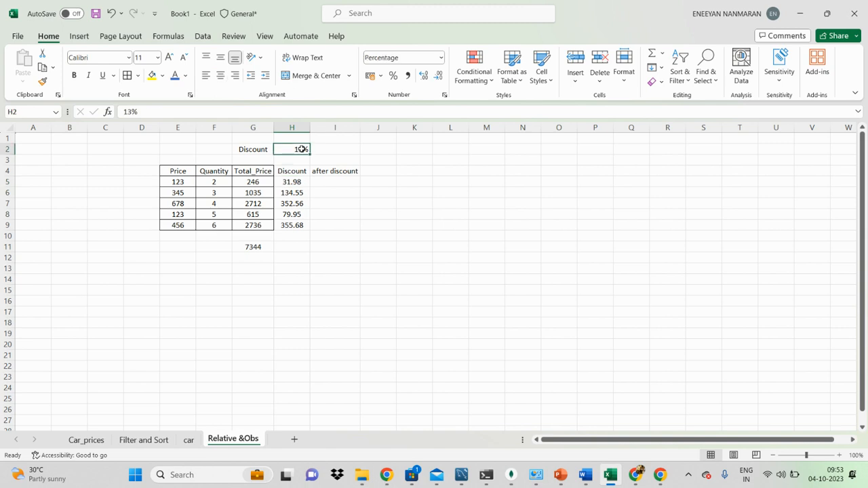
pyautogui.doubleClick(300, 181)
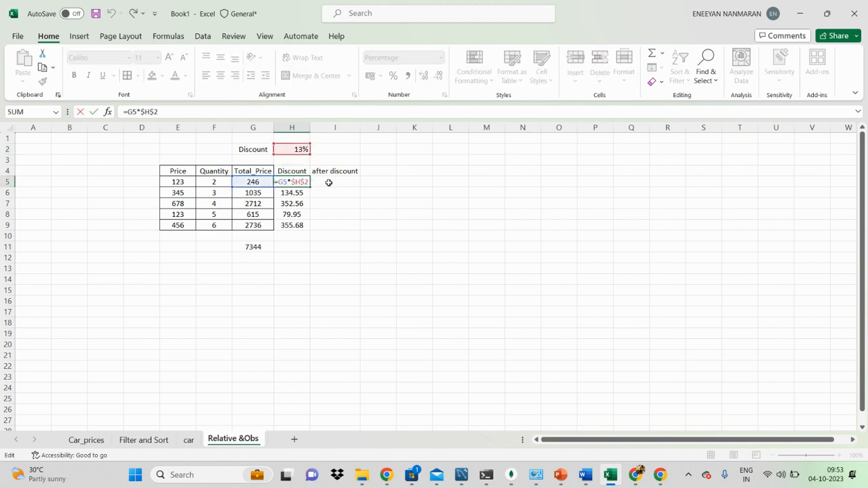
pyautogui.click(329, 182)
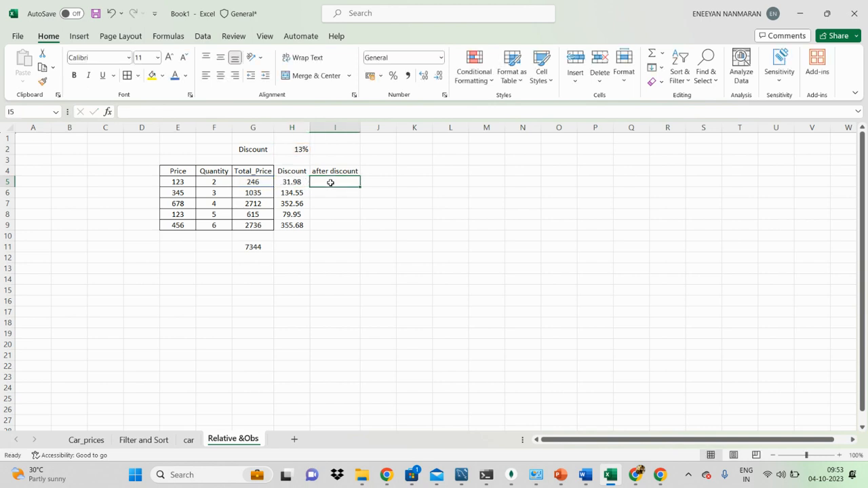